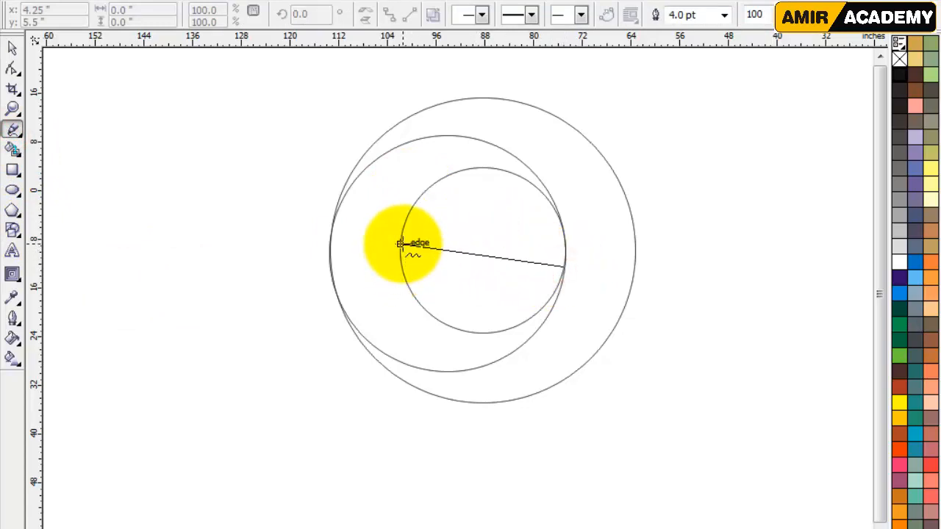
Draw a two-segment line across the small circle to its left edge, continuing down to the bottom edge of the outer circle.
left_click(399, 239)
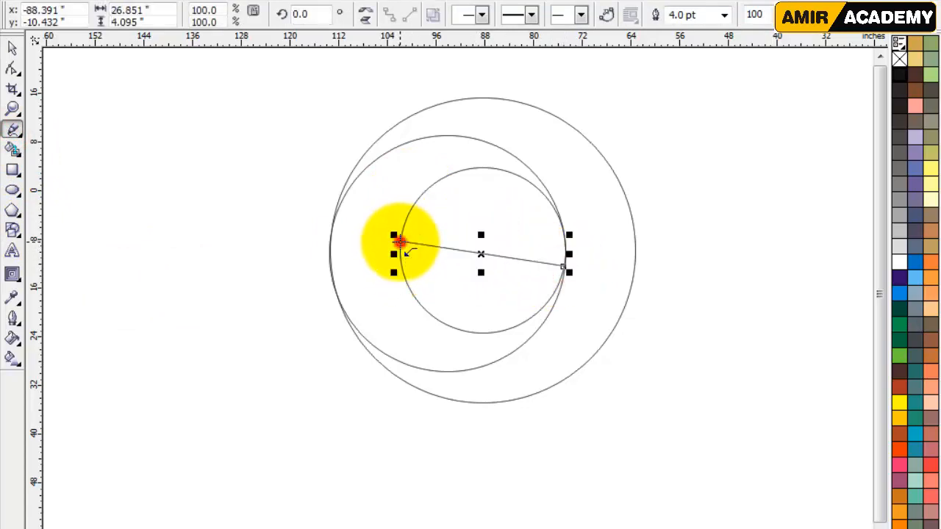
left_click(399, 241)
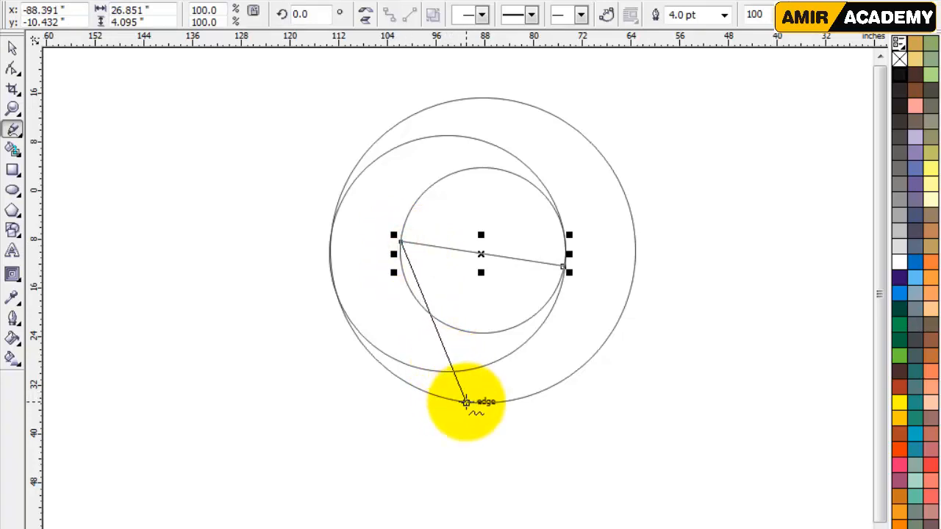
left_click(466, 403)
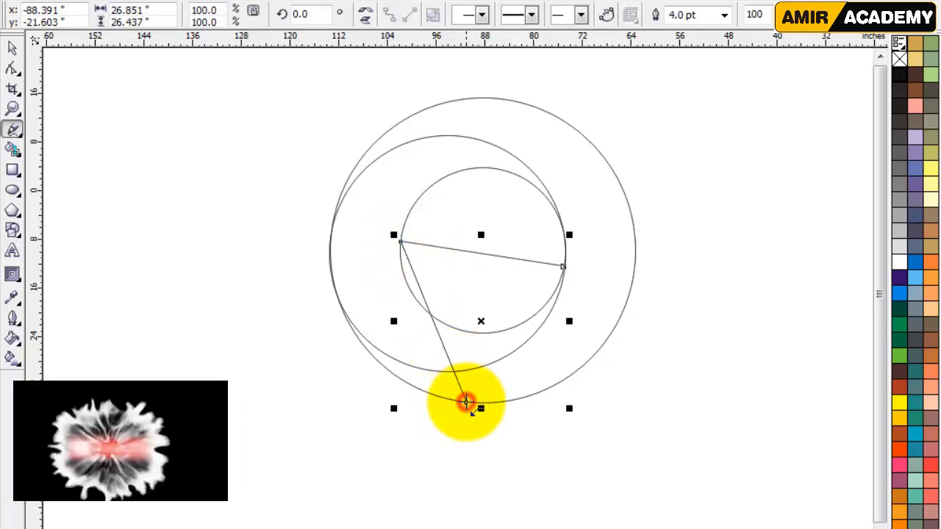
Bend the two-segment line into a smooth curve, bowing the top segment upward and the long segment out to the left.
left_click(11, 69)
key("z")
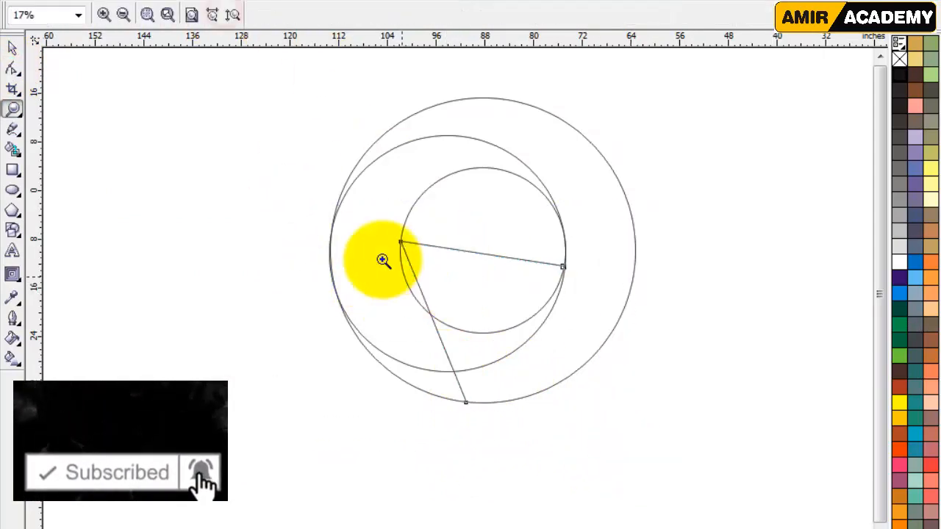
left_click_drag(248, 196, 642, 428)
key("space")
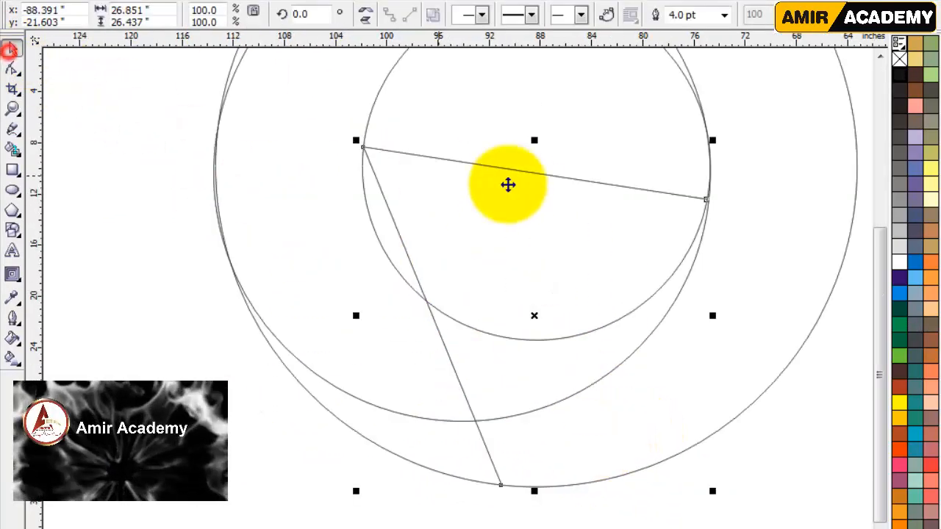
key("F10")
left_click_drag(531, 174, 504, 93)
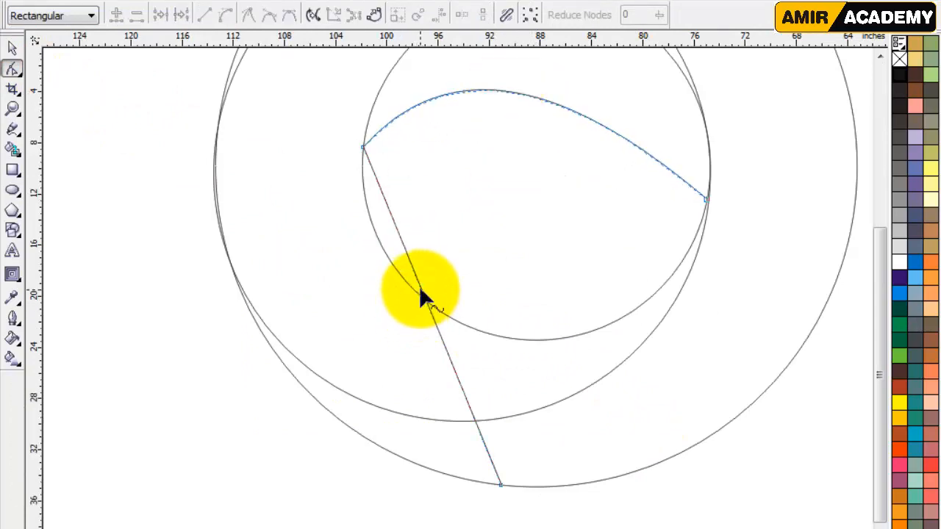
left_click_drag(420, 290, 338, 286)
left_click_drag(515, 498, 420, 445)
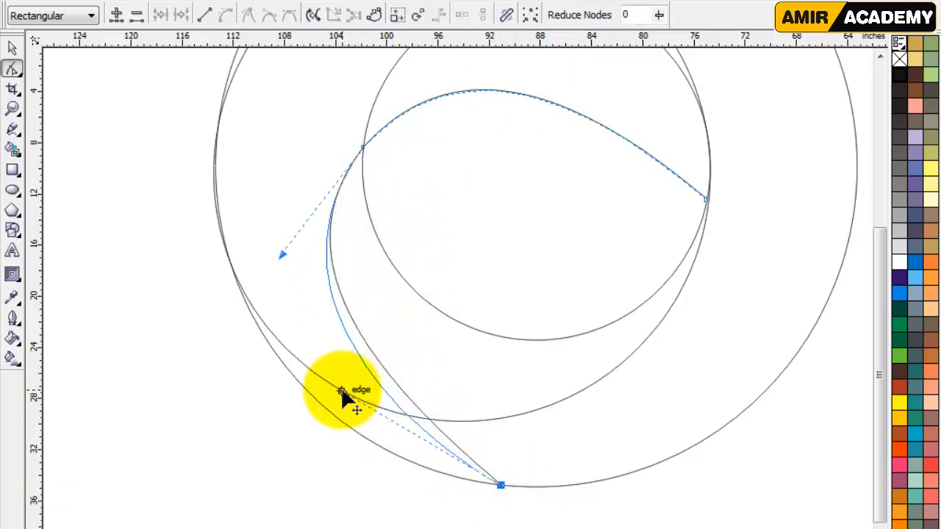
left_click_drag(342, 392, 343, 393)
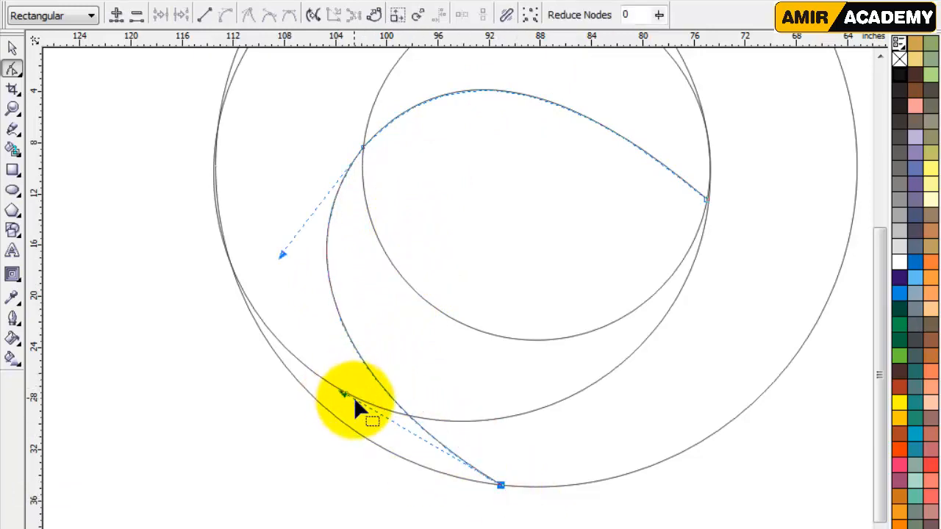
Draw a line across the lower part of the small circle and bend it upward into an arch.
left_click(13, 130)
left_click(418, 295)
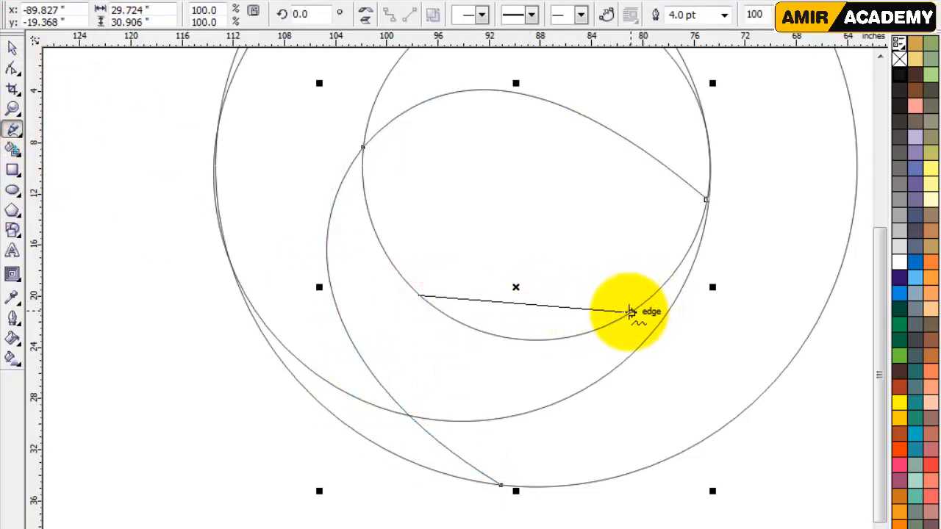
left_click(630, 313)
key("F10")
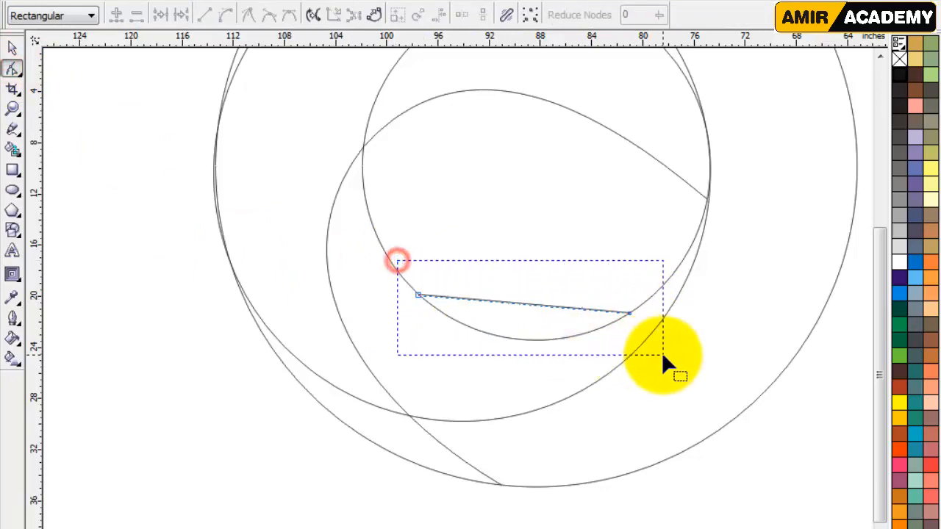
left_click_drag(662, 357, 661, 356)
left_click(525, 308)
left_click(226, 15)
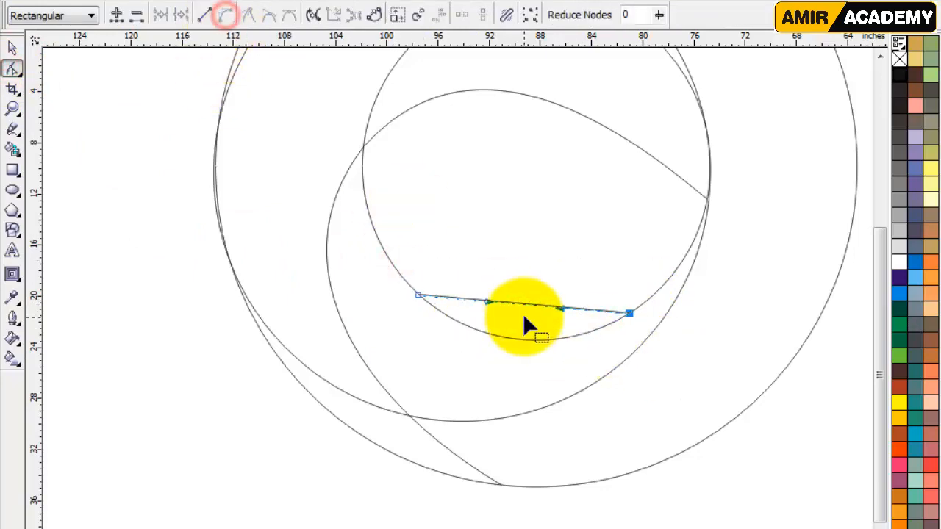
left_click_drag(519, 300, 469, 190)
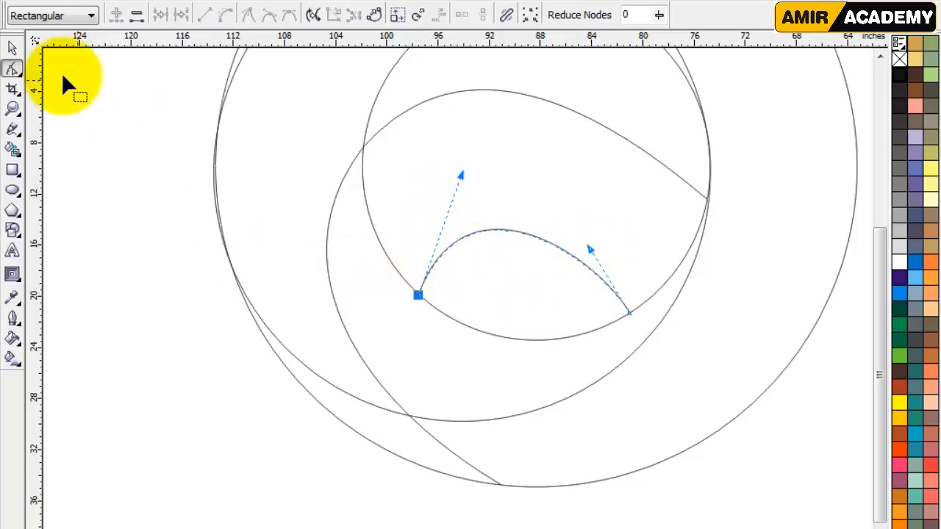
left_click(12, 47)
left_click(157, 351)
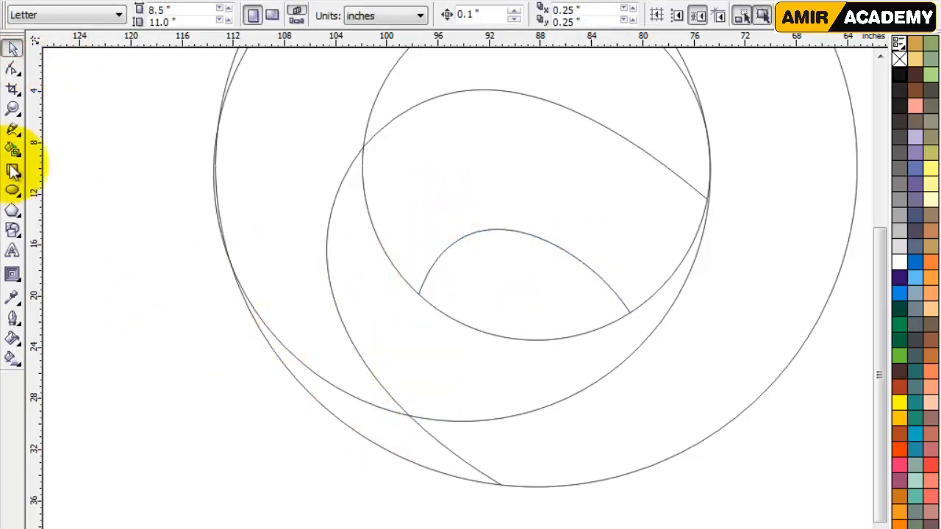
Draw a line from the middle circle's bottom edge up to the large curve, convert it to a curve and bow it left.
left_click(12, 129)
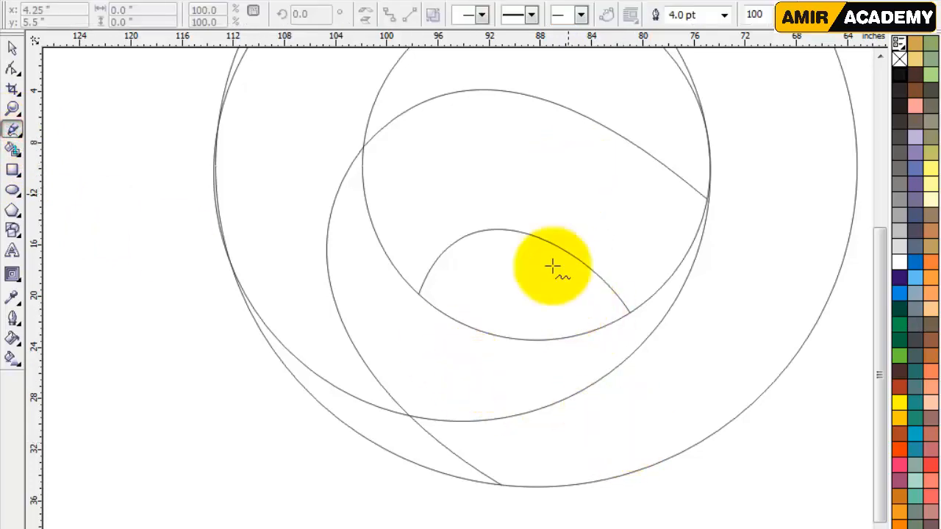
left_click(523, 414)
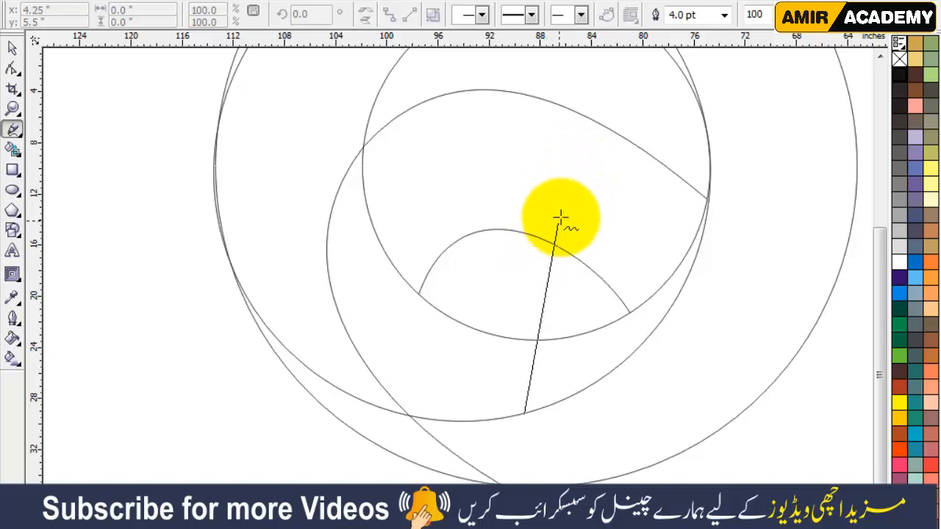
left_click(596, 121)
left_click(11, 67)
left_click_drag(443, 481, 636, 105)
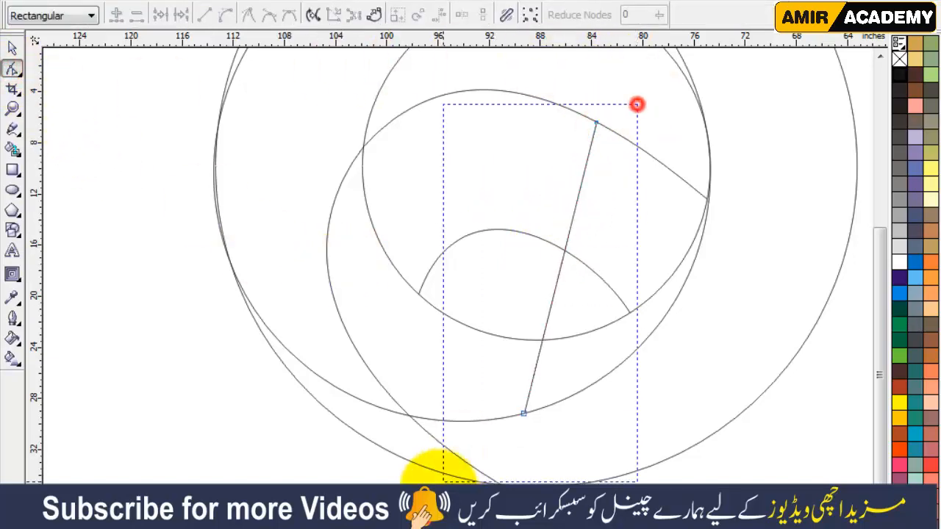
left_click(226, 14)
left_click_drag(564, 247, 466, 235)
Adjust the new curve's end nodes and handle so it joins the large curve, meets the arch's left end and ends on the middle circle.
left_click_drag(521, 414, 483, 421)
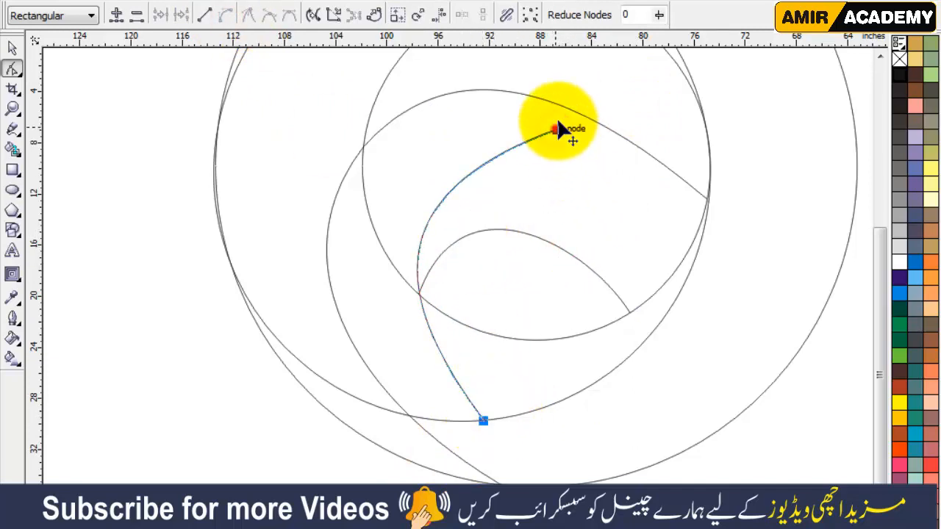
left_click_drag(557, 130, 563, 109)
left_click_drag(483, 420, 493, 397)
left_click(508, 383)
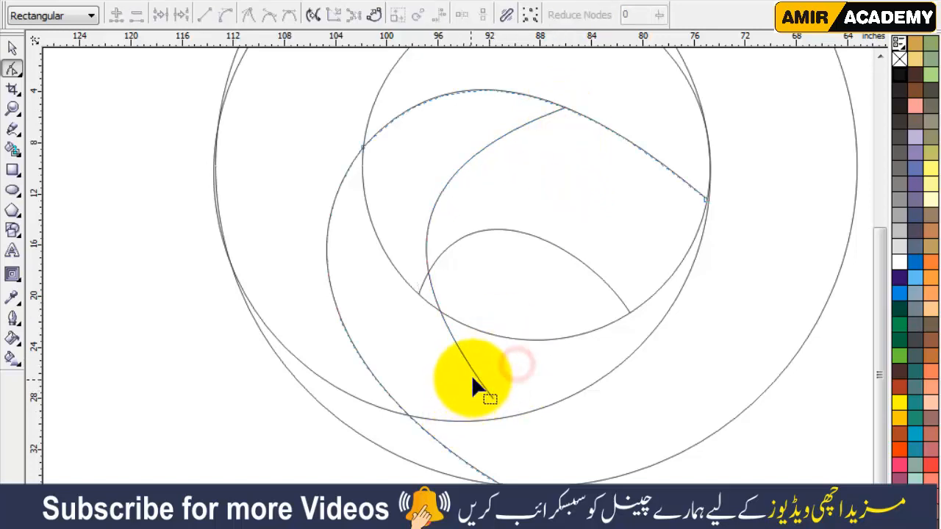
left_click_drag(493, 400, 471, 421)
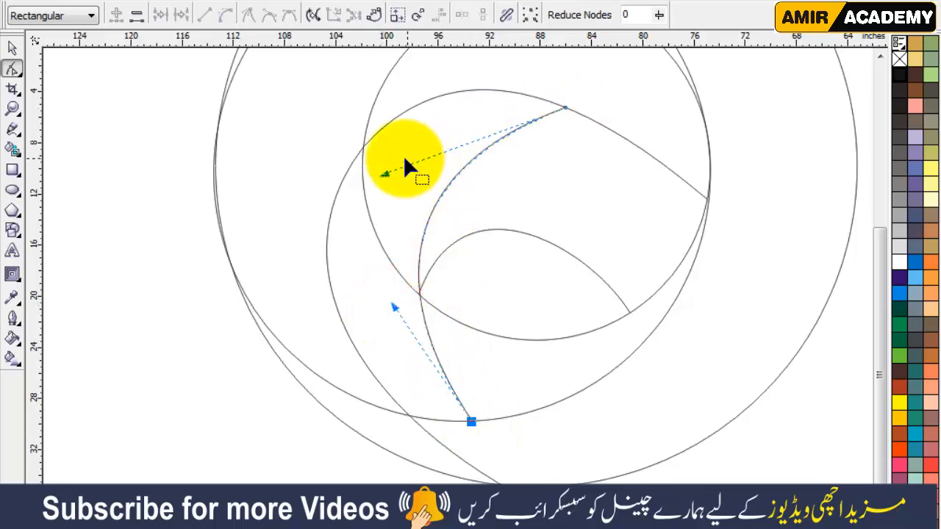
left_click_drag(385, 174, 383, 151)
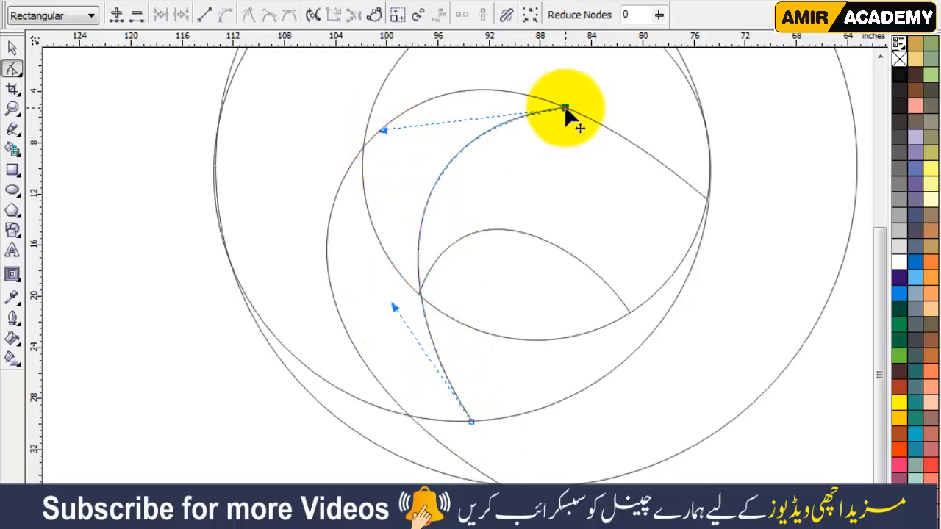
Reshape the lower end of the large curve so it flows tangentially into the bottom of the outer circle.
left_click(465, 463)
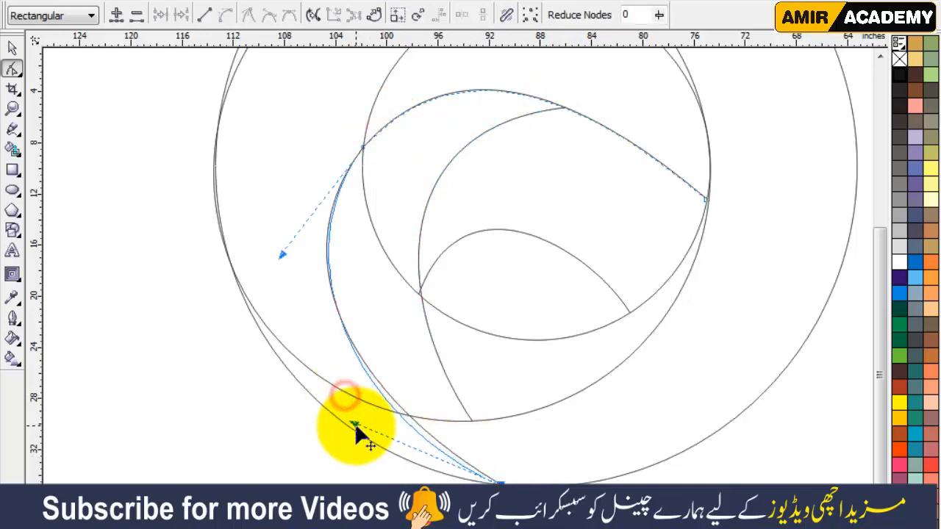
left_click_drag(356, 429, 349, 451)
scroll(533, 382, "down", 1)
left_click(11, 48)
left_click(176, 357)
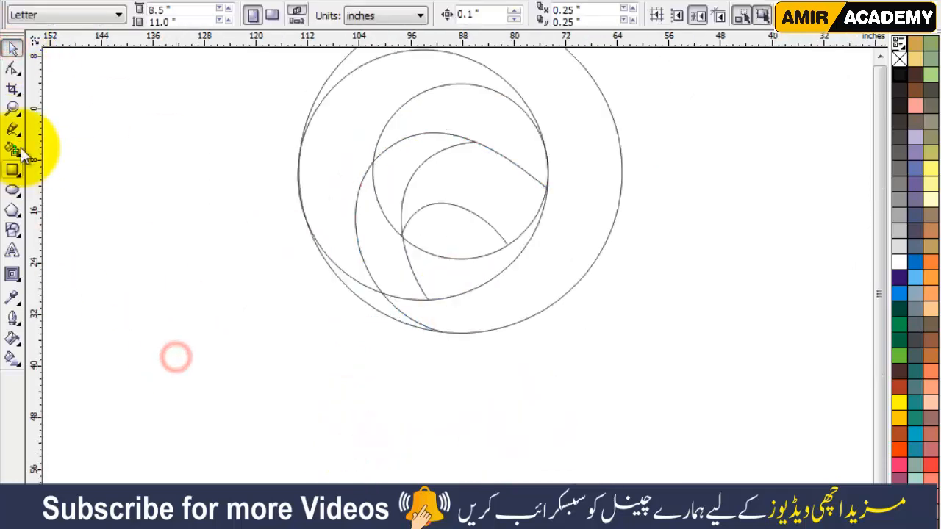
Draw a pointed two-segment tail from the outer circle's lower-right edge out to a tip and back to the circle's bottom edge.
left_click(12, 129)
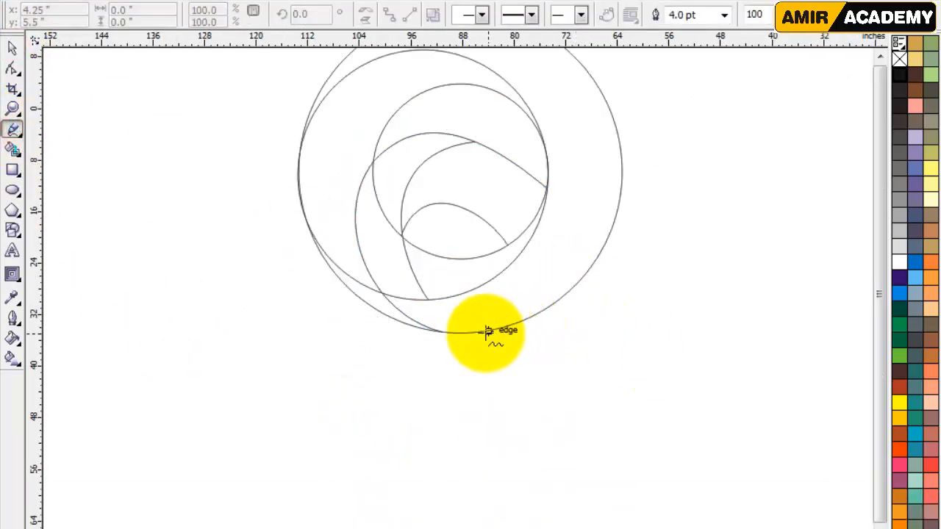
left_click(596, 258)
left_click(707, 366)
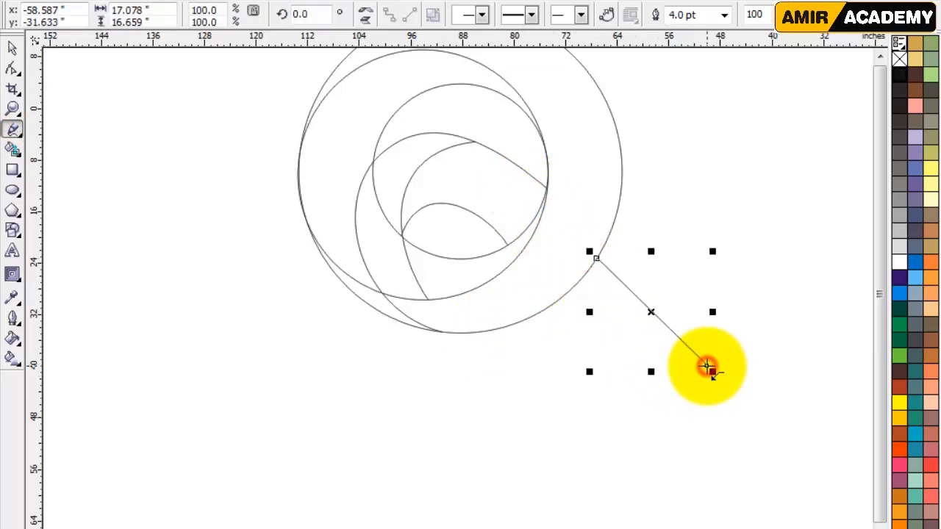
left_click(706, 366)
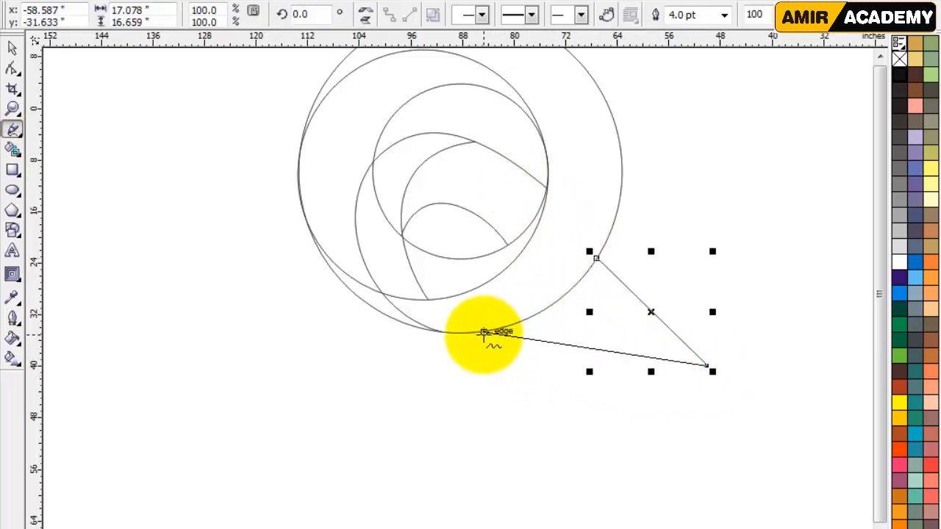
Convert the tail's segments to curves and bow the lower segment downward.
left_click(12, 69)
left_click_drag(756, 229, 373, 451)
left_click(224, 15)
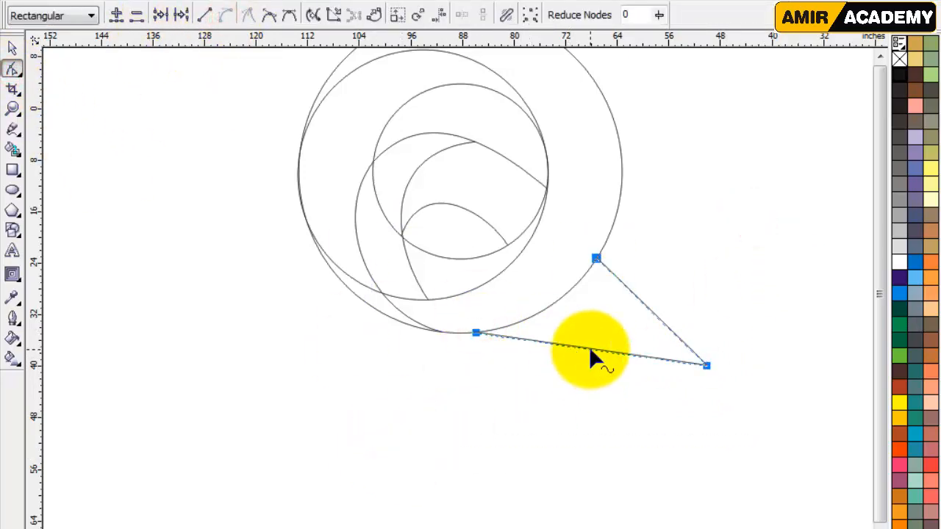
left_click_drag(604, 391, 621, 393)
left_click_drag(653, 328, 655, 403)
key("ctrl+z")
Move the tail's tip inward and adjust its handles to form a rounded lower edge and a concave upper edge.
left_click_drag(707, 366, 681, 362)
left_click_drag(646, 410, 674, 414)
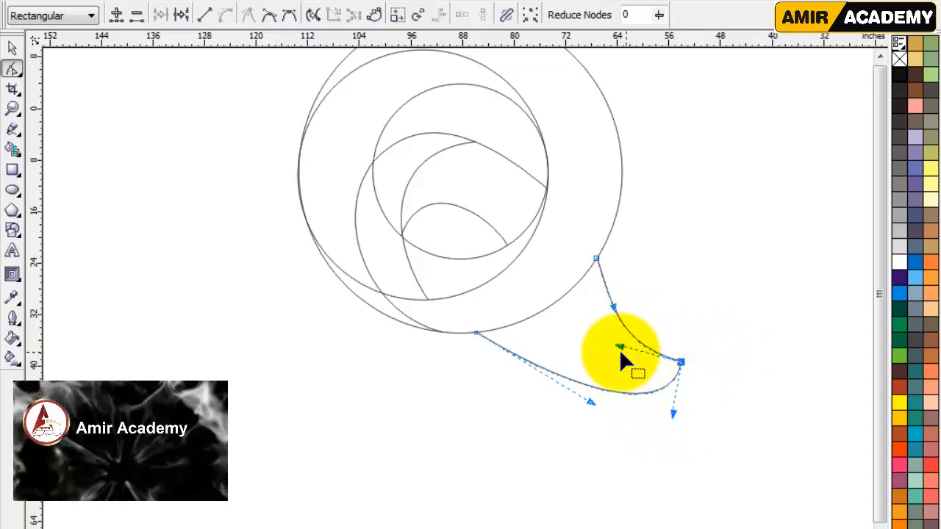
left_click_drag(623, 327, 617, 359)
left_click_drag(708, 338, 661, 393)
left_click_drag(681, 362, 665, 360)
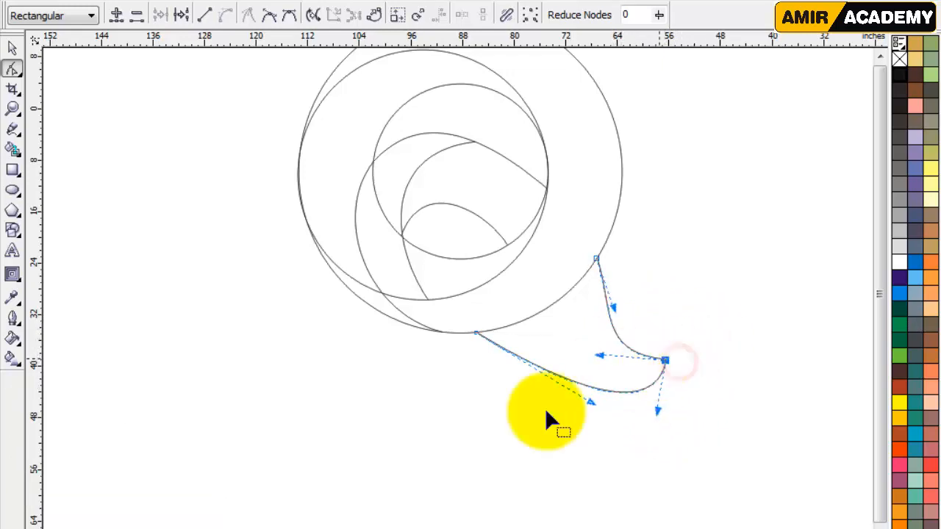
left_click(12, 48)
left_click(223, 324)
Smart Fill the outer crescent, the inner curved band and the remaining area at the bottom with gray.
scroll(343, 341, "down", 1)
key("z")
mouse_move(311, 88)
left_mouse_down()
mouse_move(357, 141)
mouse_move(707, 395)
left_mouse_up()
left_click(13, 151)
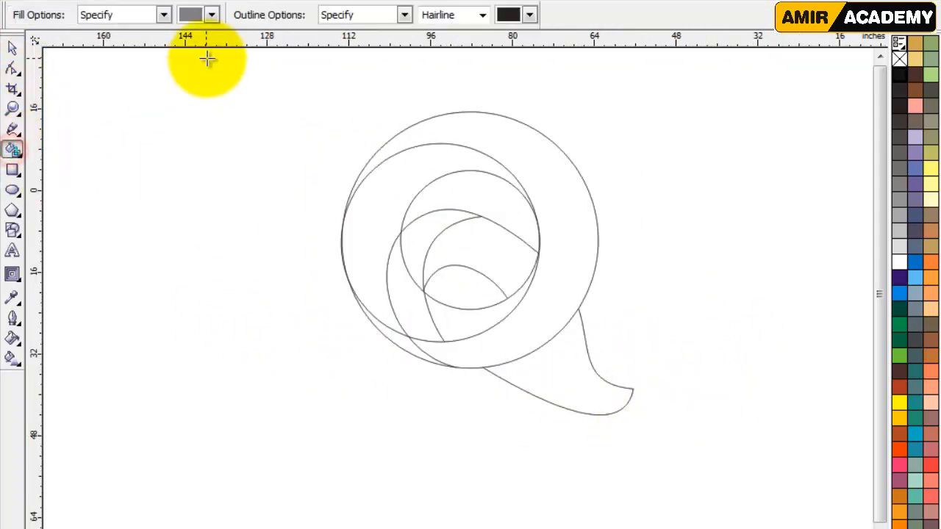
left_click(515, 161)
left_click(419, 321)
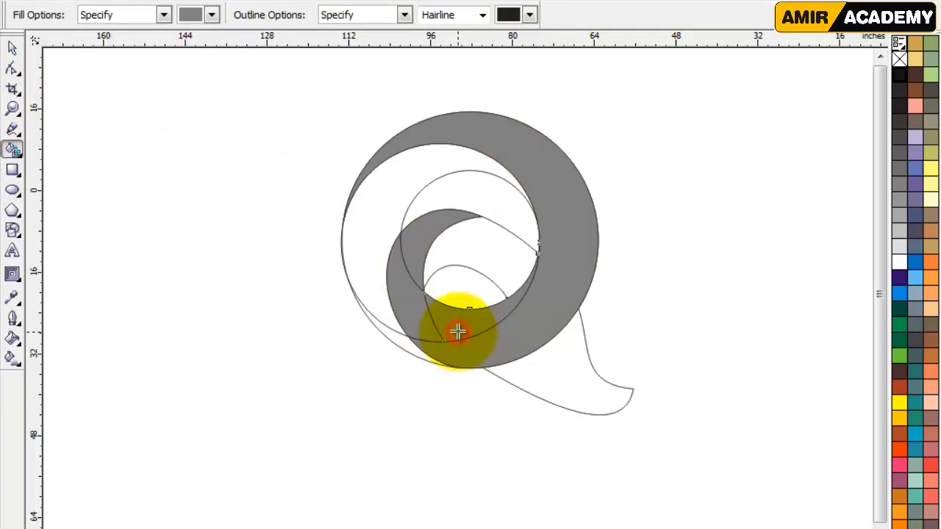
left_click(458, 333)
Weld the gray-filled pieces of the Q into a single shape.
left_click(10, 49)
left_click(311, 372)
left_click(431, 230)
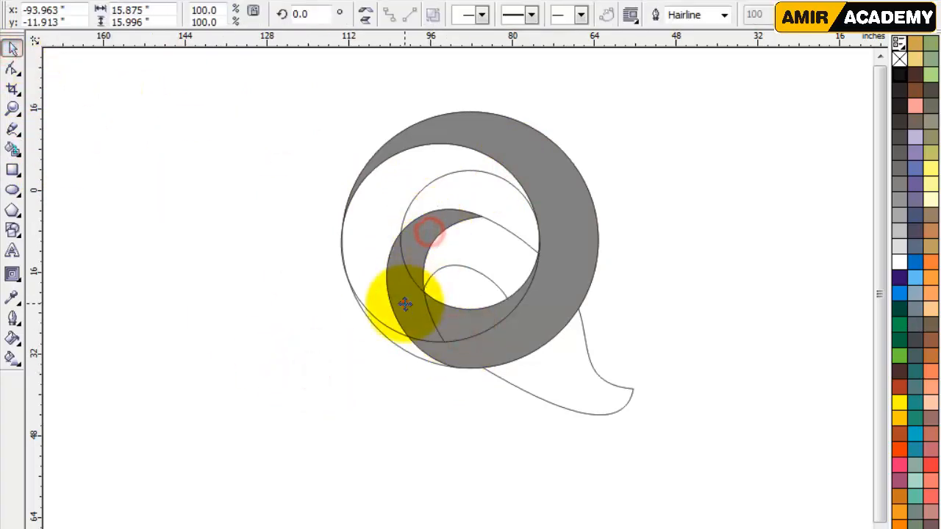
left_click(405, 305, "shift")
left_click(460, 323, "shift")
left_click(499, 344, "shift")
left_click(477, 14)
left_click(647, 274)
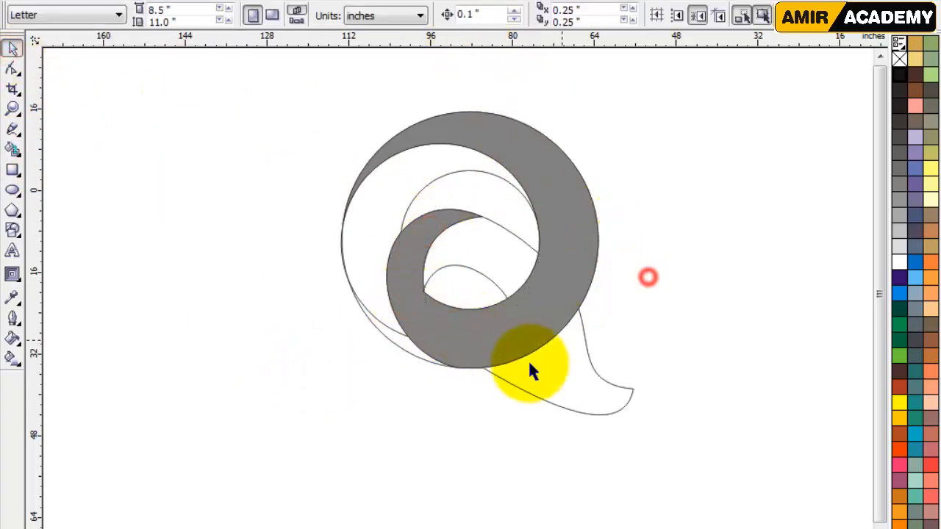
Smart Fill the left crescent and the thin area below it with blue.
left_click(12, 149)
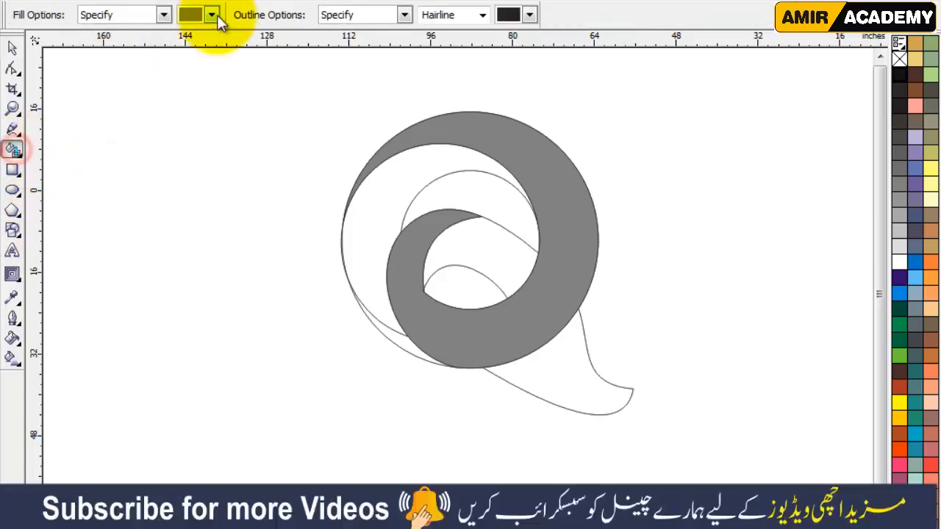
left_click(211, 15)
left_click(241, 46)
left_click(395, 174)
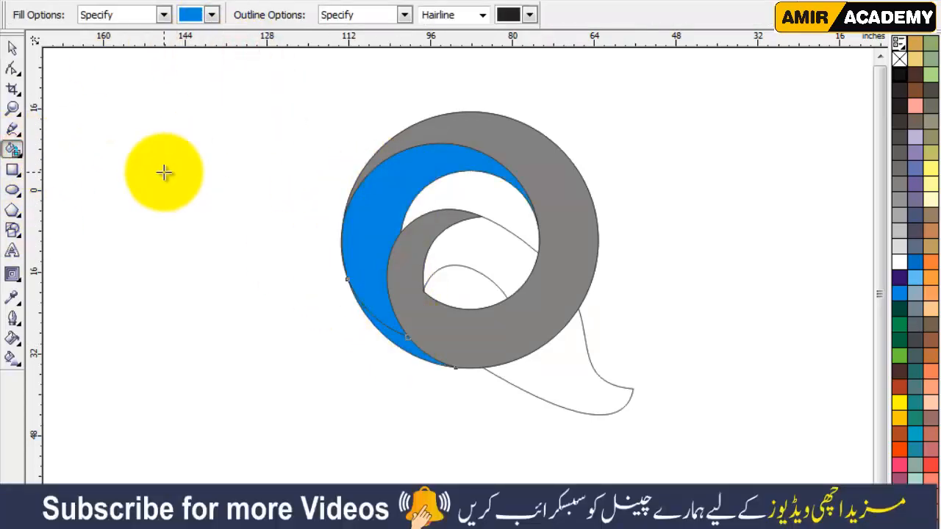
Weld the blue left crescent and the thin blue area below it into a single shape.
left_click(12, 47)
left_click(406, 341)
left_click(365, 226, "shift")
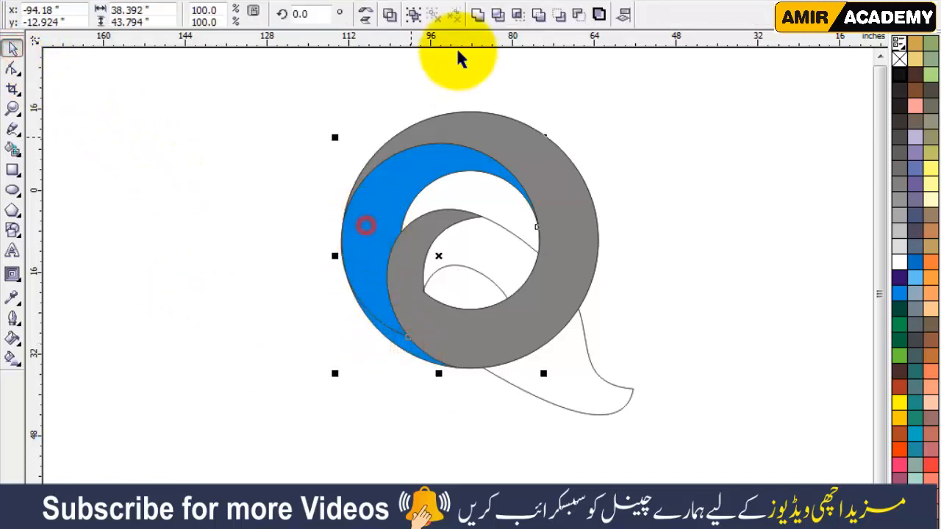
left_click(479, 16)
left_click(661, 311)
Smart Fill the inner curved band and the tail of the Q with reddish brown.
left_click(13, 149)
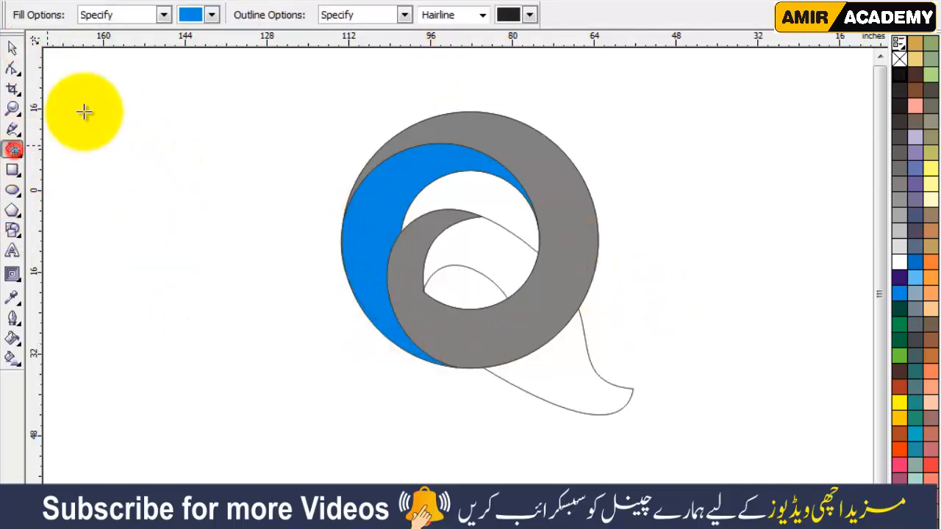
left_click(212, 15)
left_click(186, 64)
left_click(488, 272)
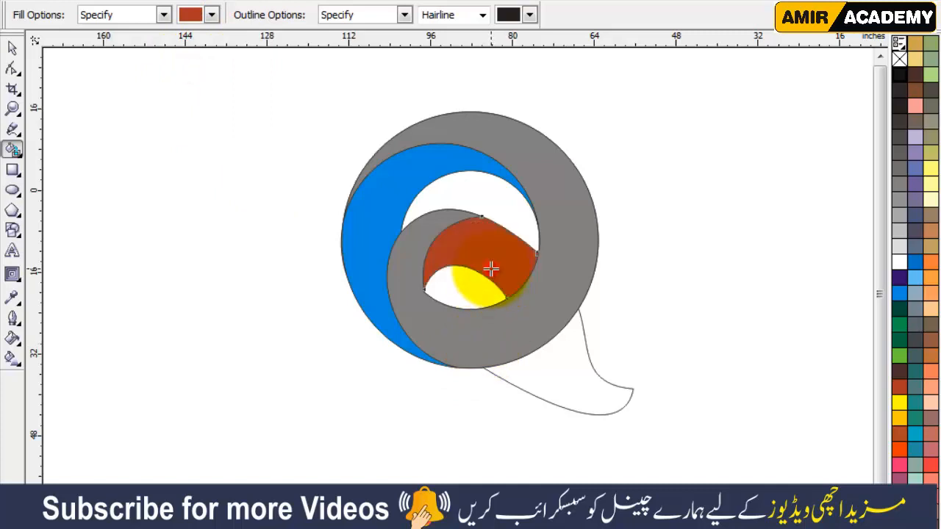
left_click(563, 359)
left_click(13, 47)
left_click(209, 338)
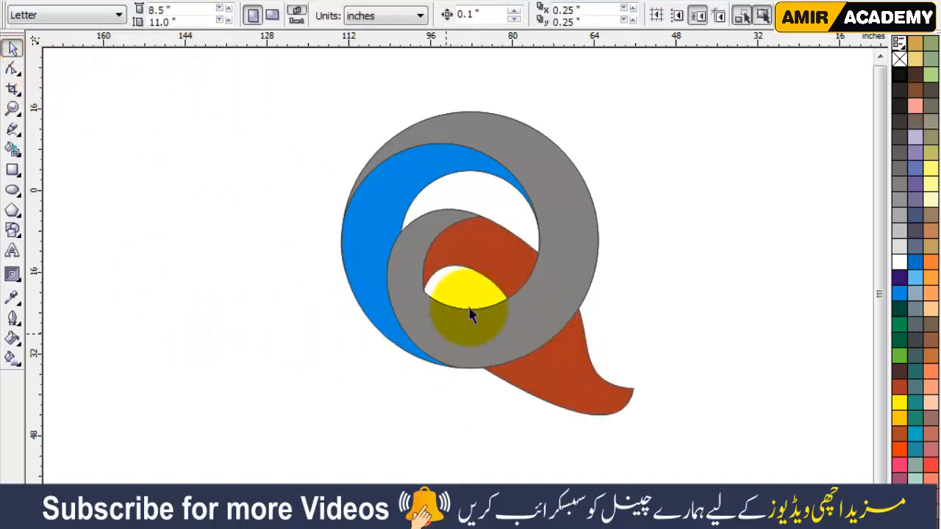
Separate the filled logo pieces from the leftover construction circles and curves, and delete those outlines.
left_click_drag(490, 196, 216, 233)
key("Delete")
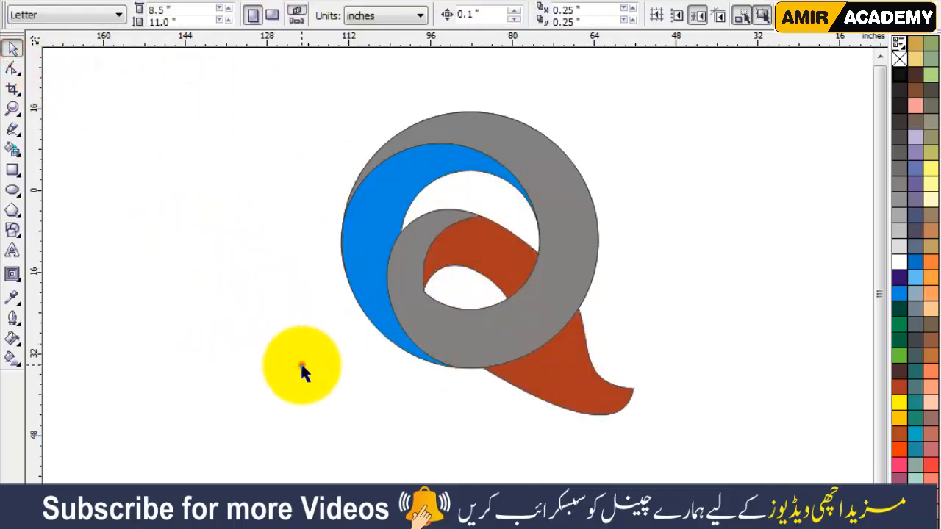
left_click(463, 325)
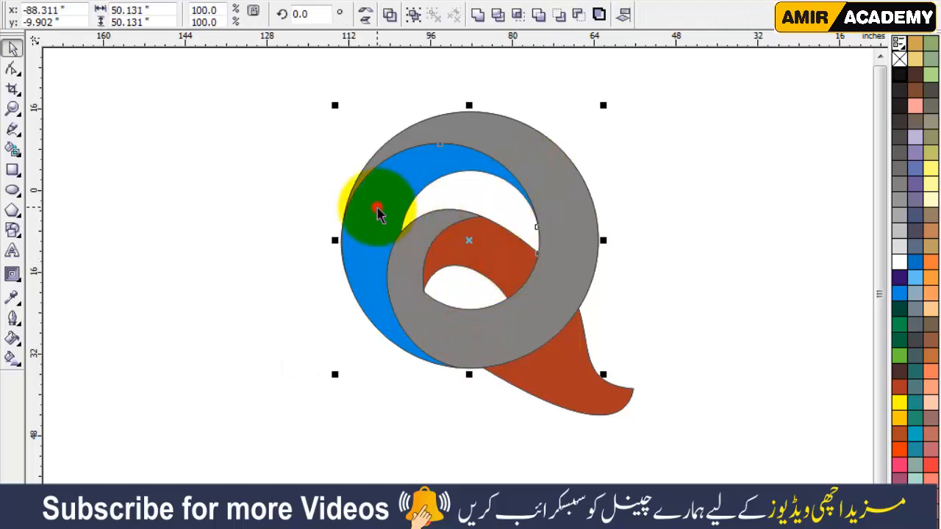
left_click_drag(536, 300, 265, 324)
left_click_drag(693, 85, 293, 463)
key("Delete")
left_click(387, 362)
scroll(463, 265, "left", 2)
scroll(357, 416, "left", 1)
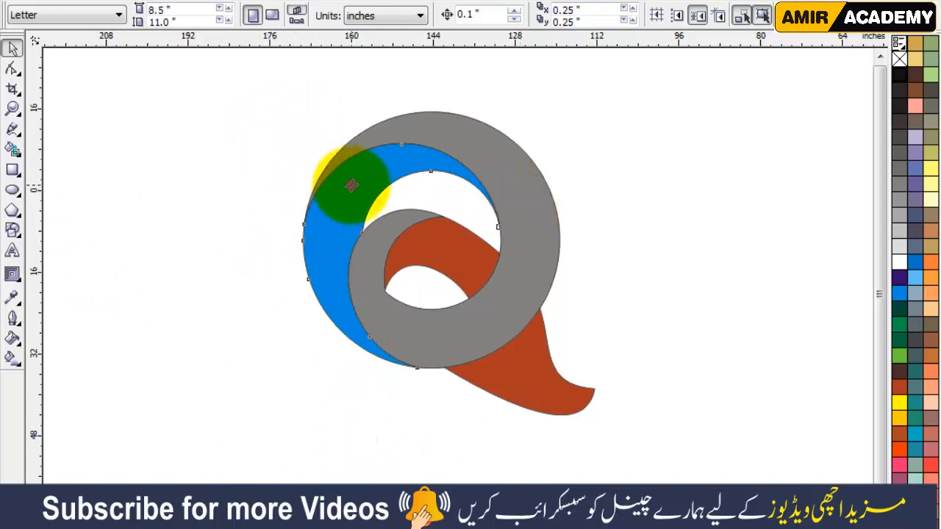
Give the blue left crescent a linear gradient from black at its upper end to orange at its lower end.
left_click(347, 185)
left_click(13, 358)
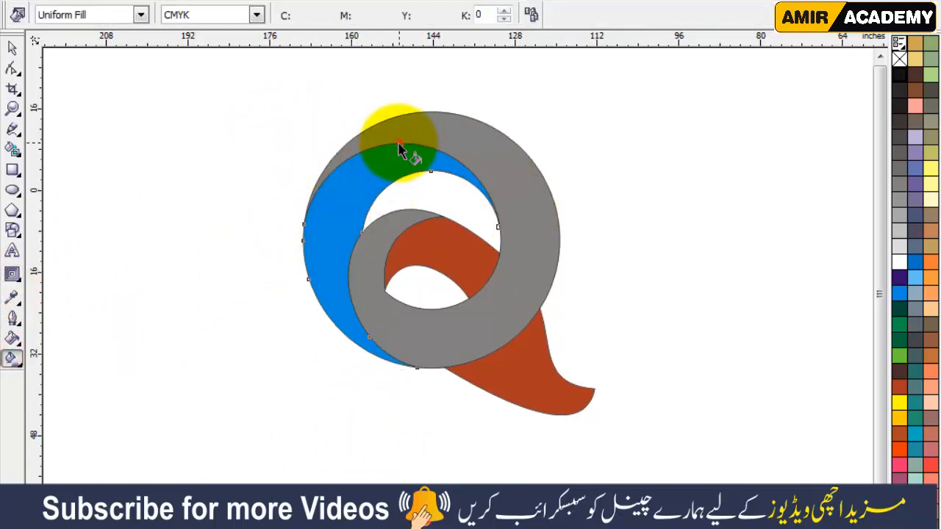
left_click_drag(399, 147, 350, 326)
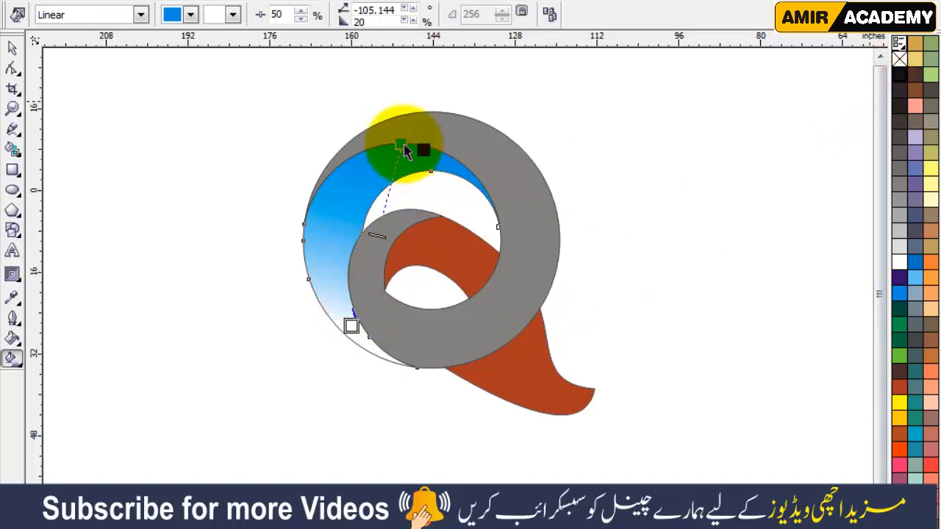
left_click_drag(407, 150, 403, 147)
left_click_drag(899, 450, 345, 319)
left_click_drag(411, 147, 421, 147)
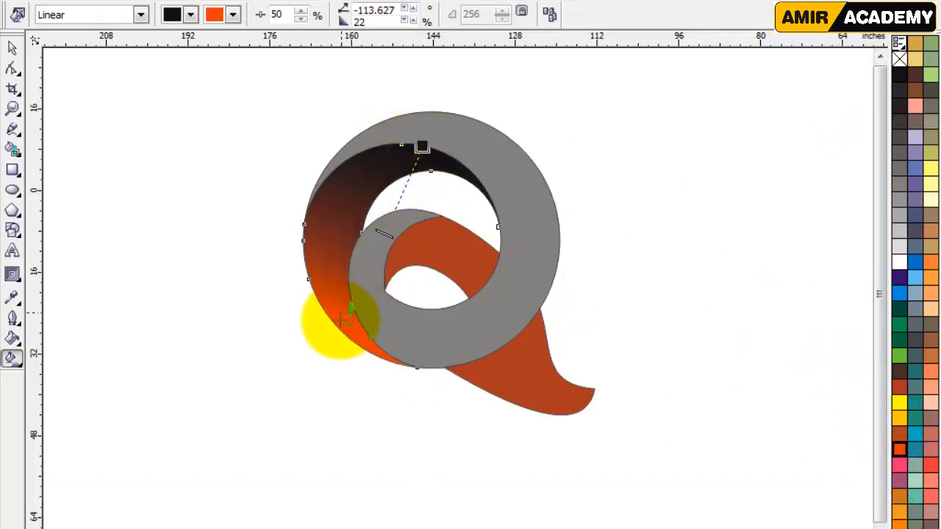
Give the inner curved band a linear gradient from black at its left end to orange at its lower right end.
left_click_drag(398, 235, 488, 282)
left_click_drag(899, 73, 369, 224)
left_click_drag(487, 278, 499, 292)
left_click_drag(900, 449, 500, 291)
left_click_drag(368, 224, 365, 222)
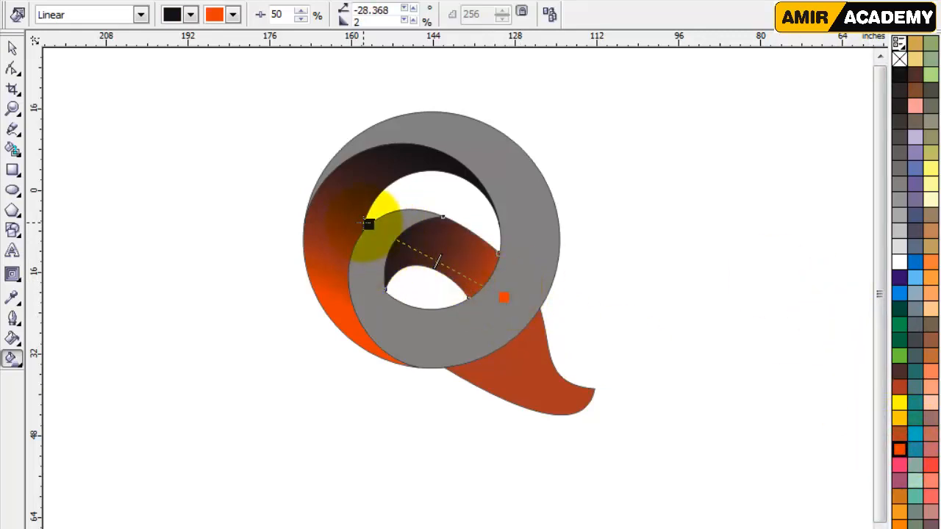
Give the tail a linear gradient from black near the ring to orange at the tip, extending both gradient ends.
left_click(506, 364)
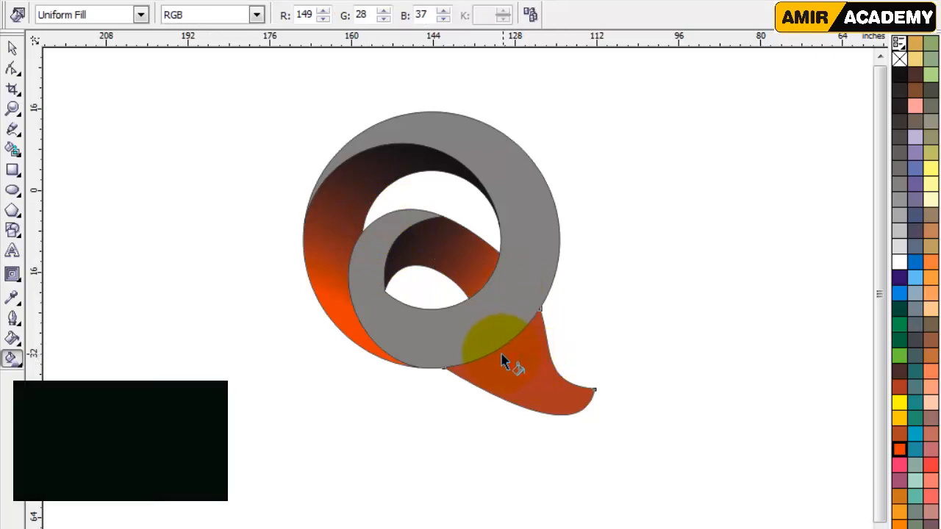
left_click_drag(498, 348, 579, 402)
left_click_drag(900, 73, 499, 350)
left_click_drag(898, 455, 559, 393)
left_click_drag(497, 349, 462, 312)
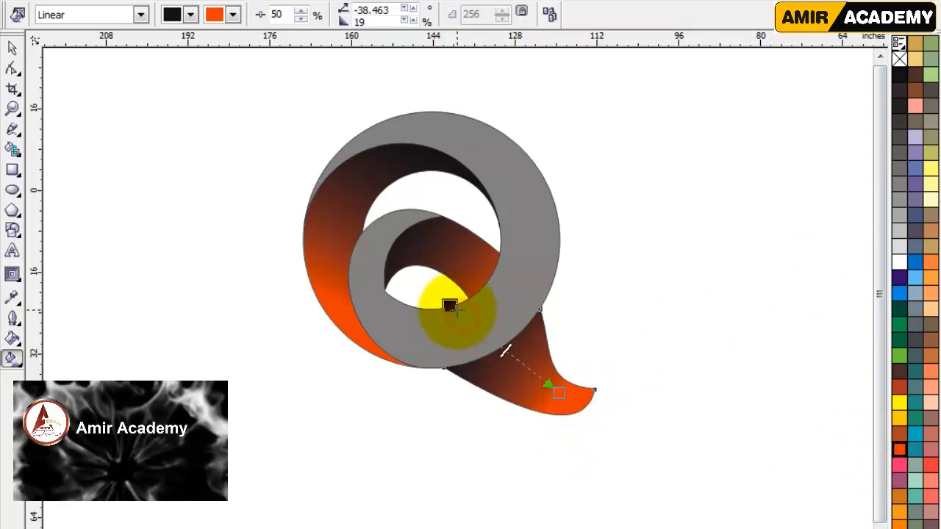
left_click_drag(558, 393, 571, 403)
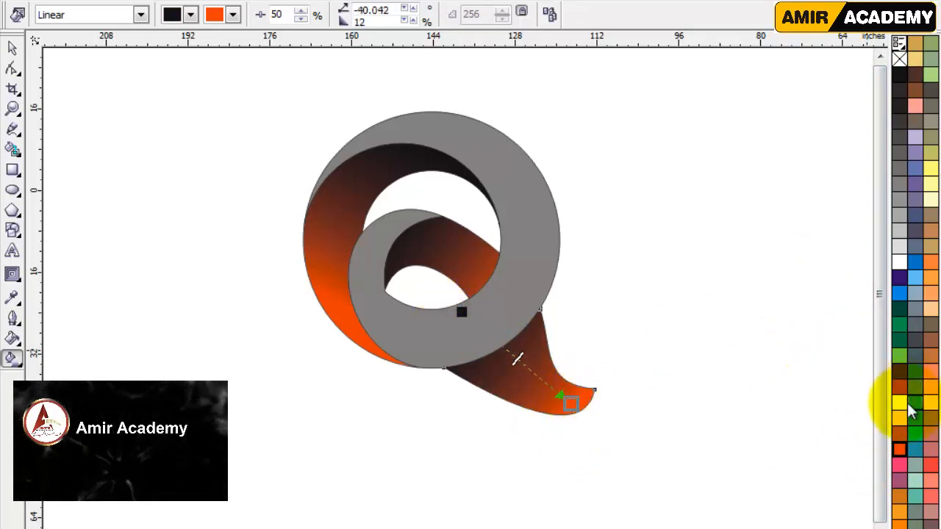
Add a reddish-brown midpoint to the tail's gradient and shift its start and midpoint to soften the dark shading.
left_click_drag(898, 386, 519, 360)
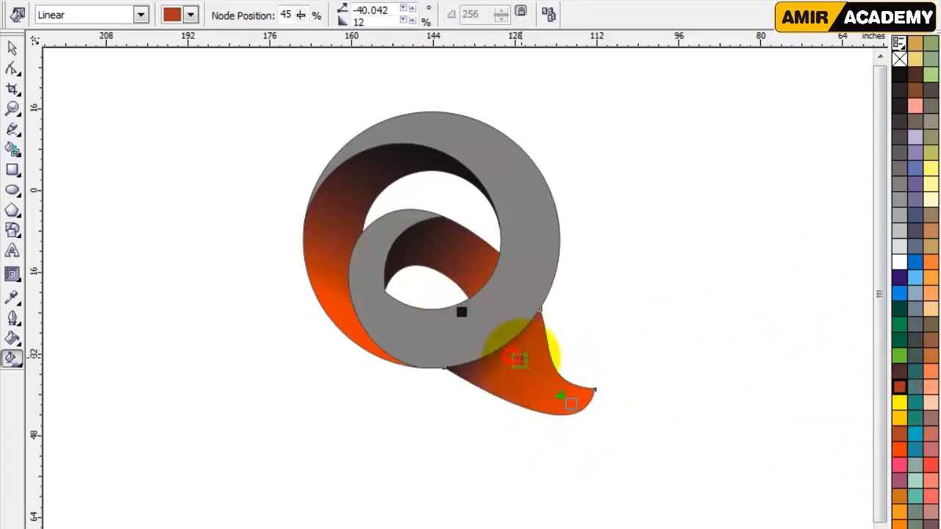
left_click_drag(483, 305, 483, 306)
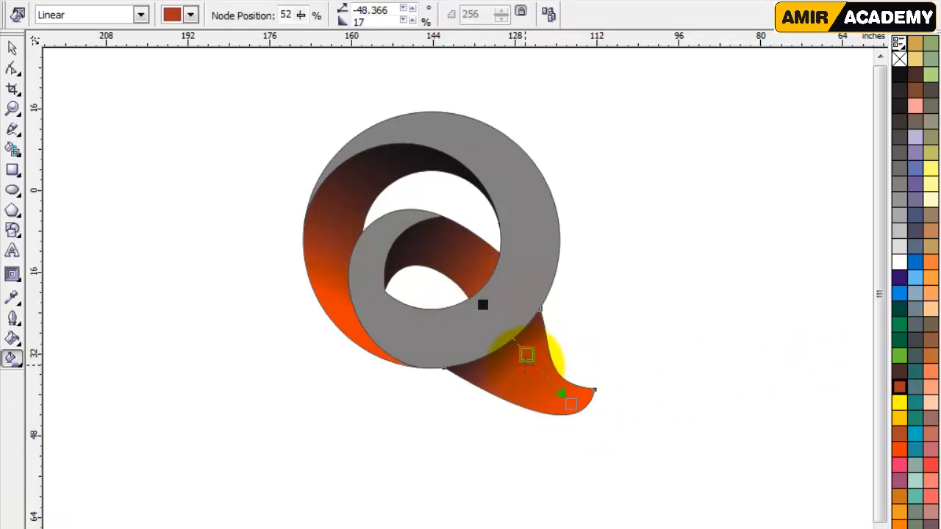
left_click_drag(533, 362, 526, 355)
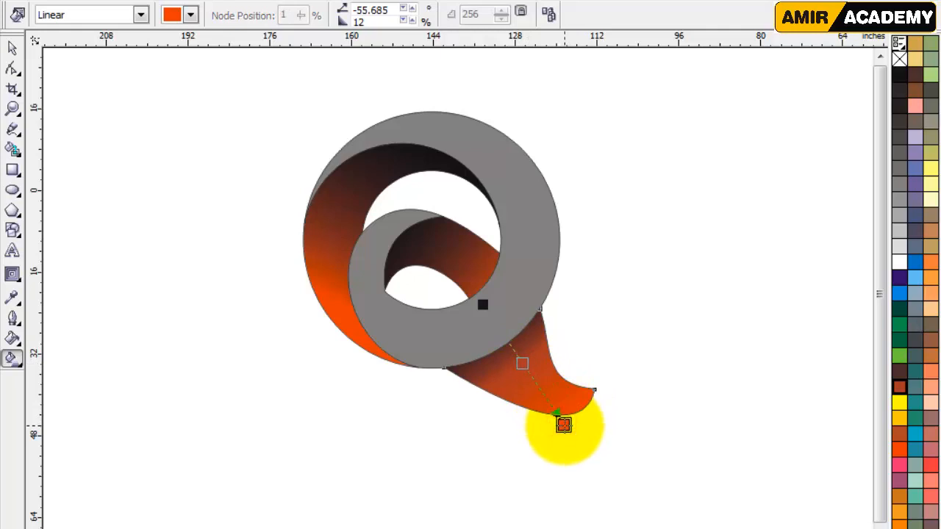
Give the gray Q body a linear gradient from brown at its right edge to orange toward the inside.
left_click(541, 257)
left_click_drag(559, 219, 506, 218)
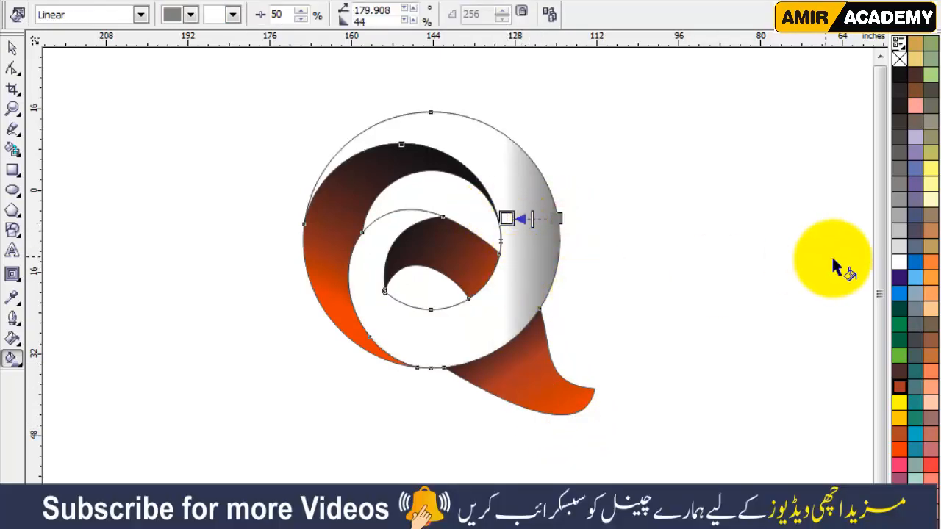
left_click_drag(907, 87, 557, 210)
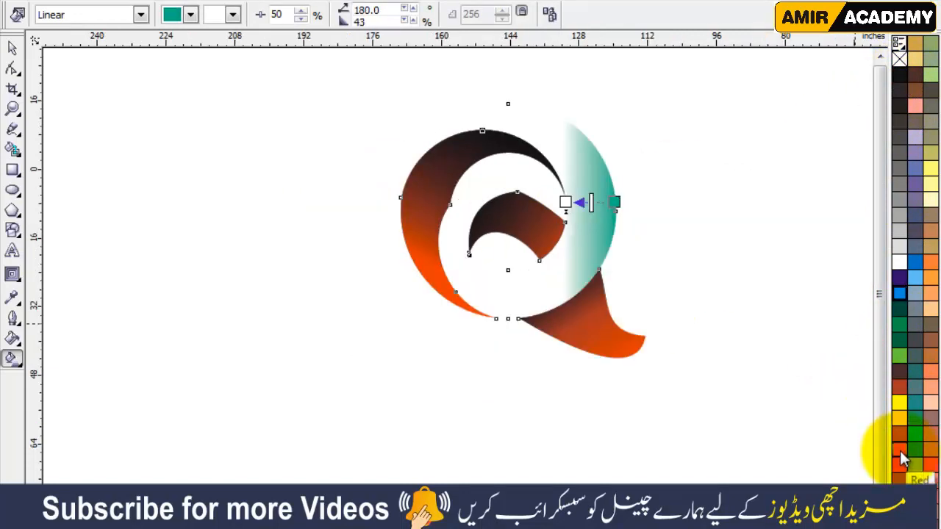
left_click_drag(899, 444, 545, 236)
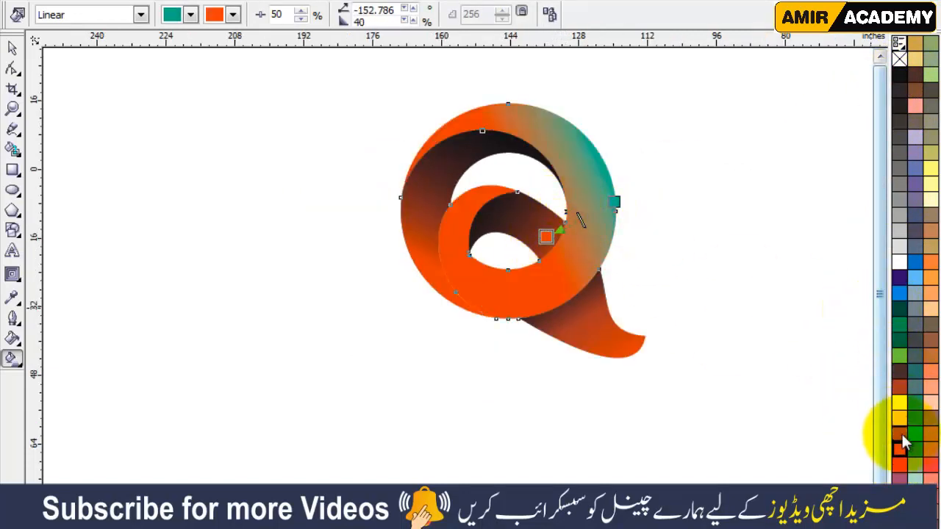
left_click_drag(903, 439, 615, 200)
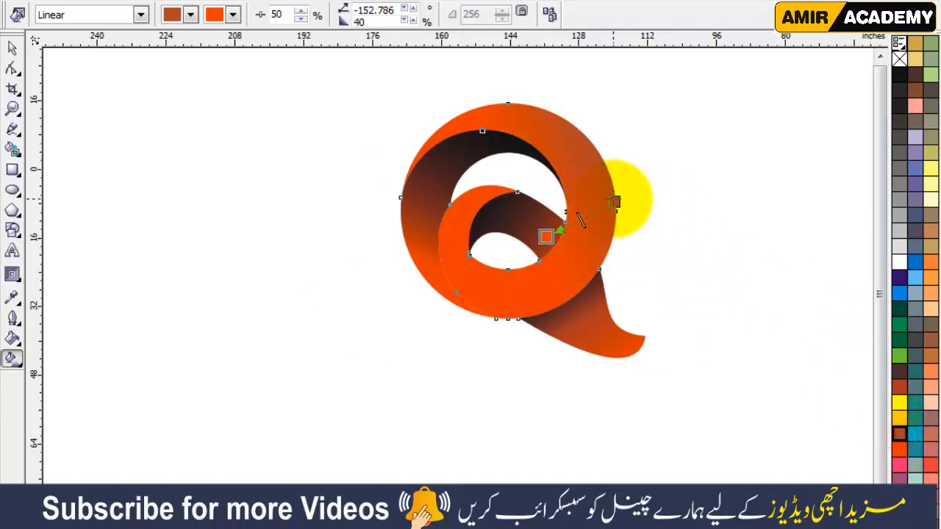
Stretch the left crescent's gradient so black starts above the ring and orange ends at the bottom of the ring.
left_click(423, 229)
mouse_move(456, 292)
left_mouse_down()
mouse_move(471, 296)
mouse_move(468, 304)
left_mouse_up()
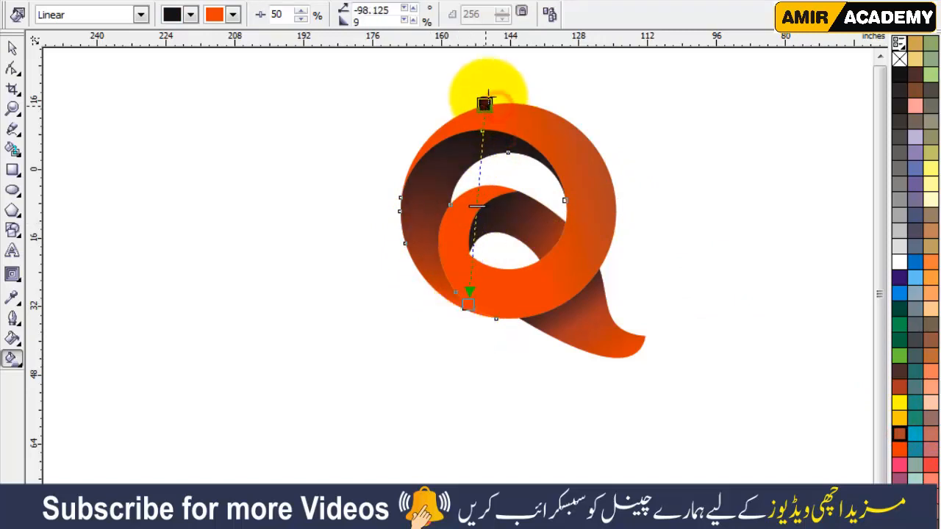
left_click_drag(468, 304, 471, 302)
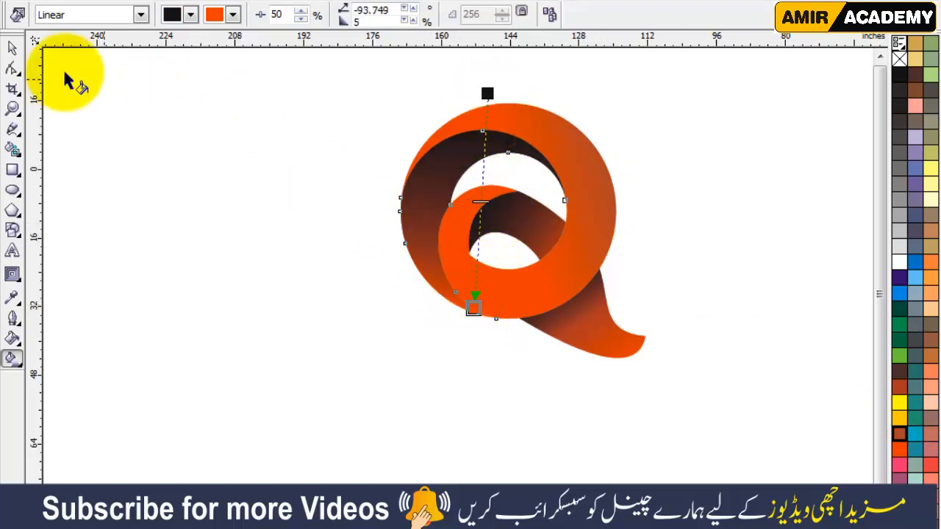
left_click(12, 48)
left_click(551, 401)
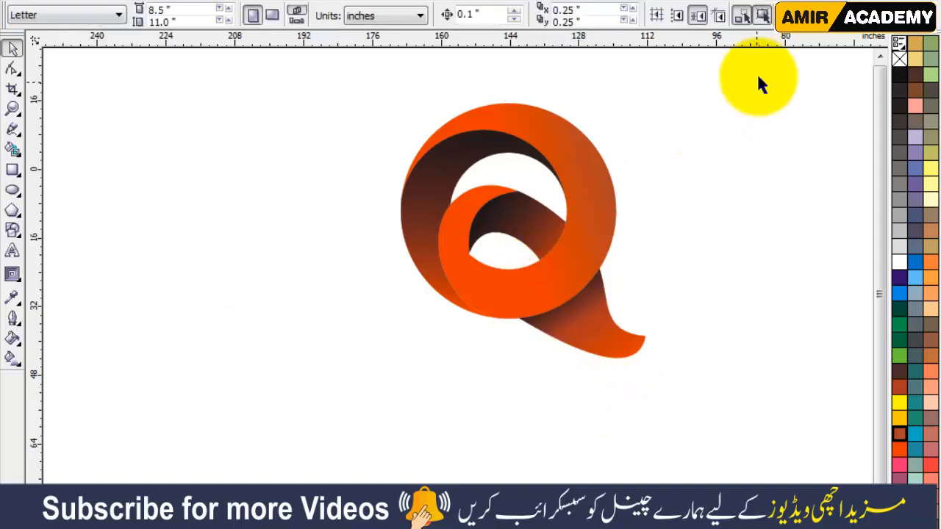
Duplicate the whole orange Q logo and place the copy to its left.
left_click_drag(760, 81, 316, 434)
left_click_drag(327, 299, 327, 299)
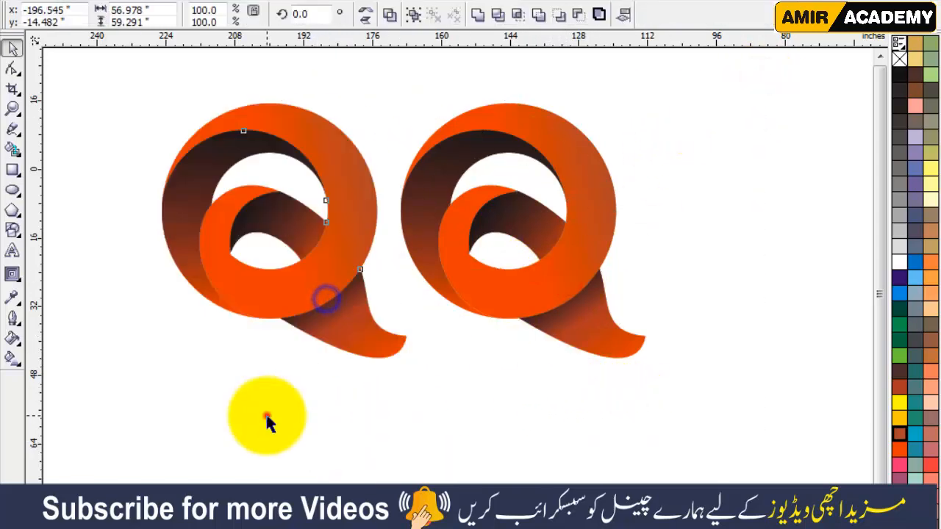
left_click(267, 419)
Recolor the copied Q body's gradient to run from teal to light blue.
left_click(288, 141)
left_click(12, 358)
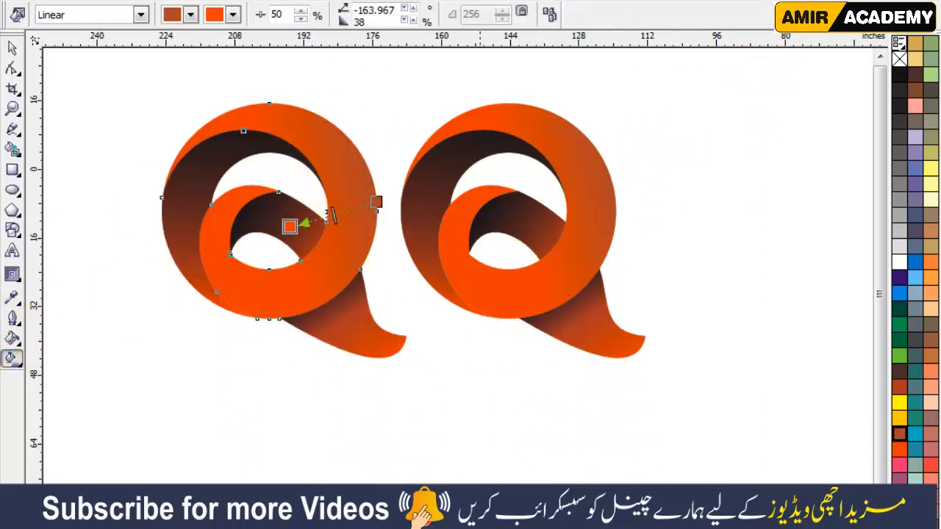
left_click_drag(444, 278, 376, 201)
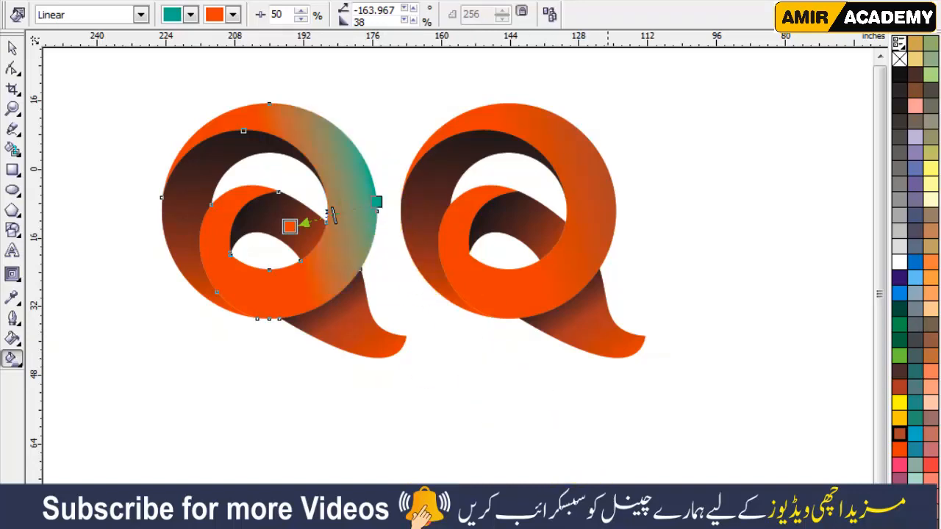
left_click_drag(289, 228, 290, 227)
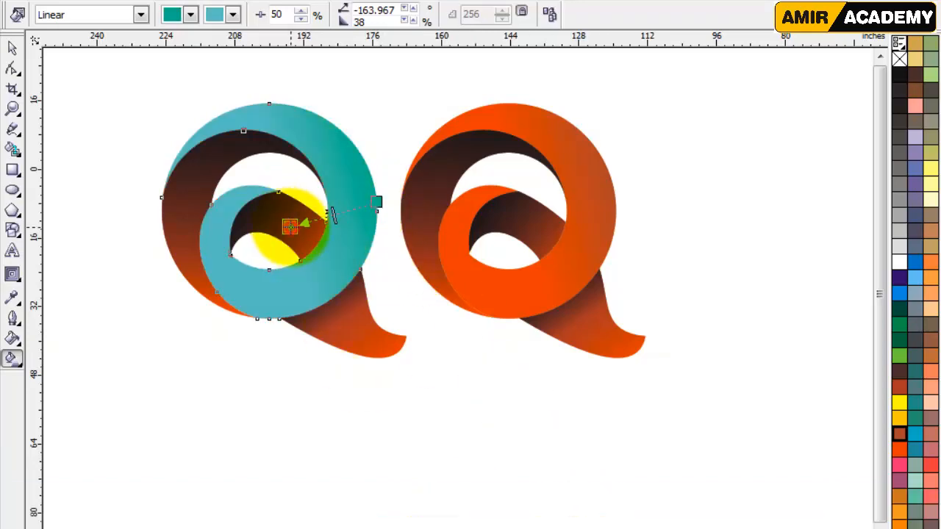
Recolor the copied left crescent's gradient from teal to light blue and reposition its ends within the shape.
left_click(166, 200)
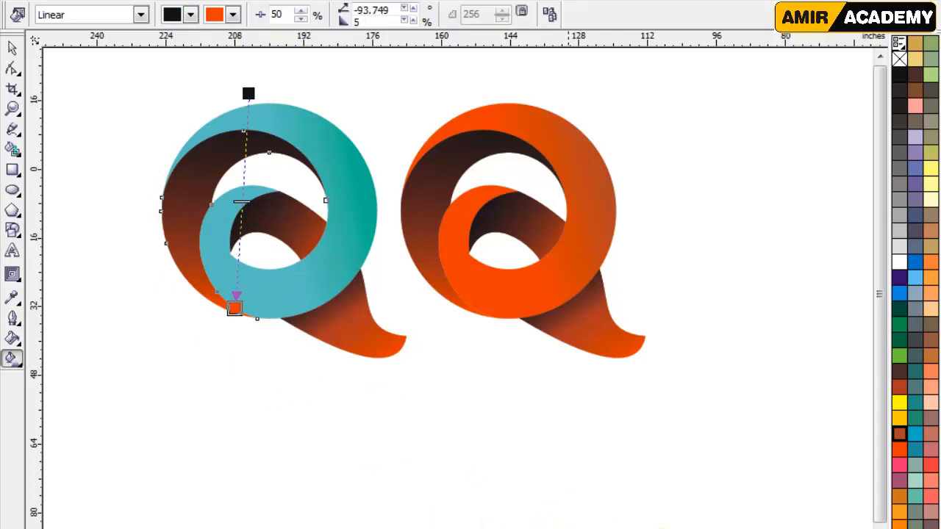
left_click_drag(588, 526, 248, 94)
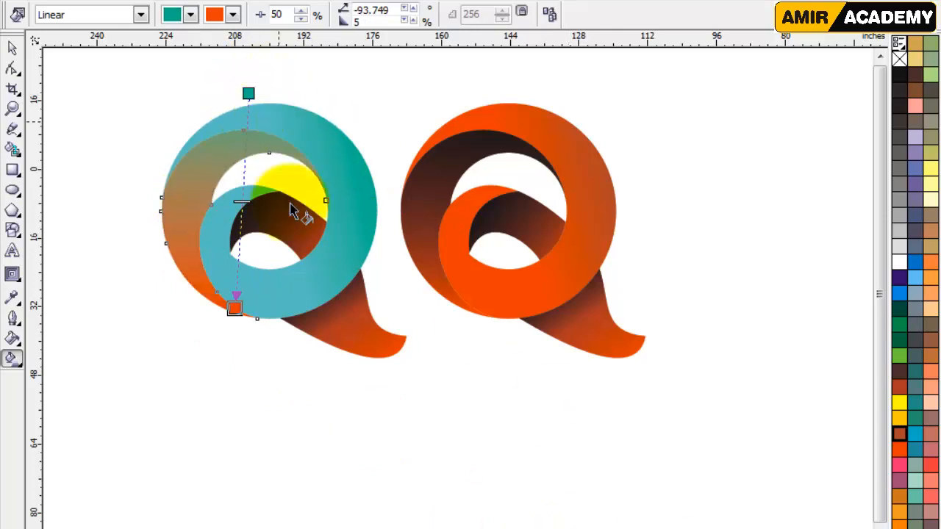
left_click(232, 305)
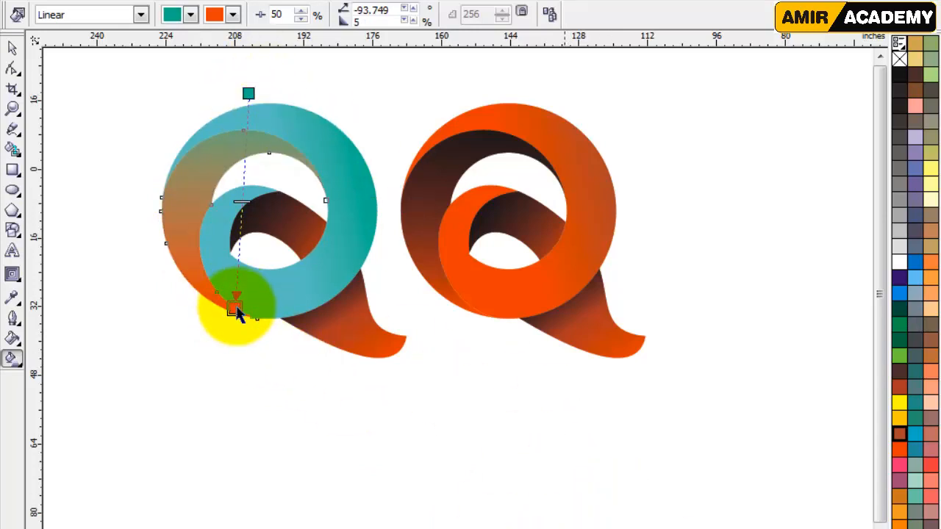
mouse_move(236, 308)
left_mouse_down()
mouse_move(196, 270)
mouse_move(247, 294)
mouse_move(245, 301)
left_mouse_up()
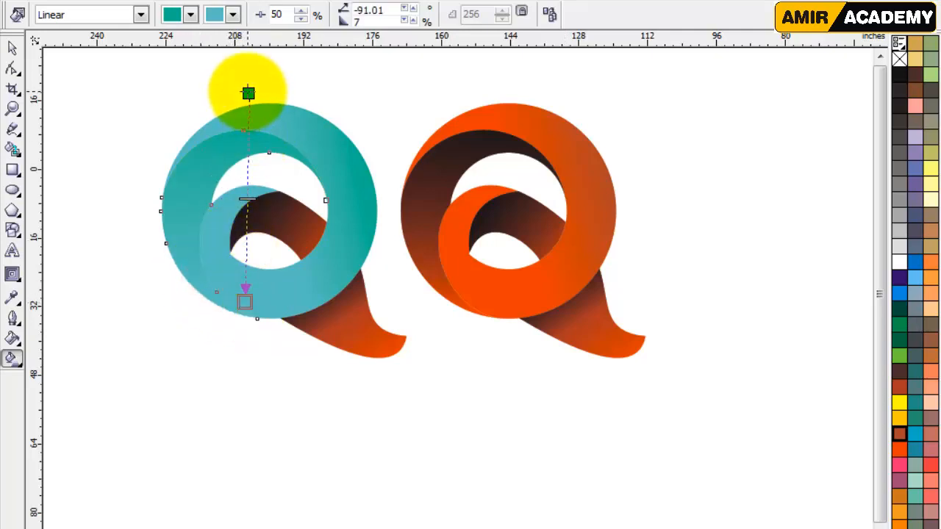
left_click_drag(247, 94, 224, 146)
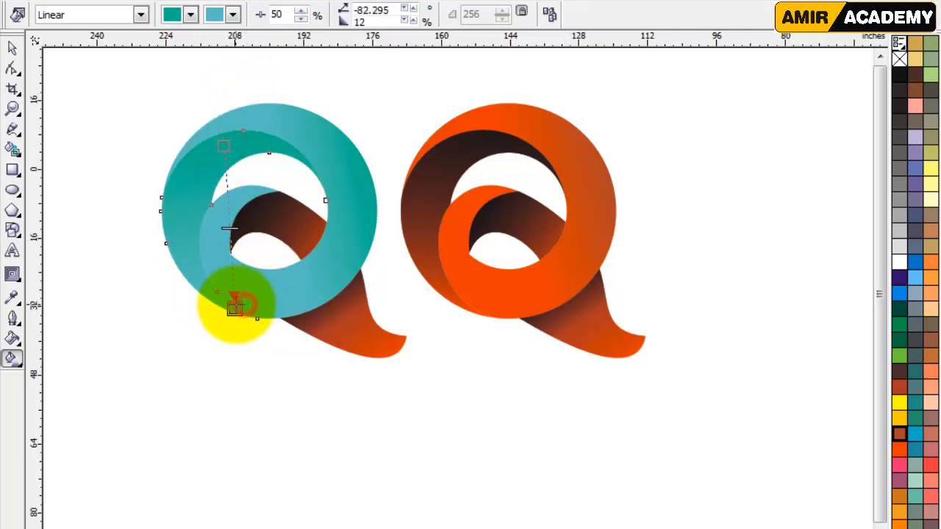
left_click_drag(235, 307, 284, 319)
Redirect the copied Q body's gradient so teal starts at the bottom of the ring and light blue ends at the top.
left_click(300, 289)
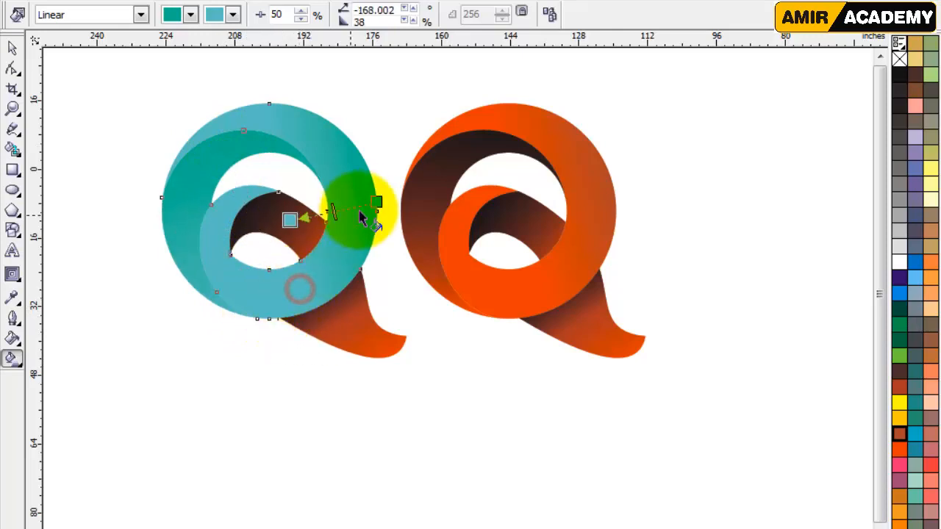
left_click_drag(361, 219, 298, 273)
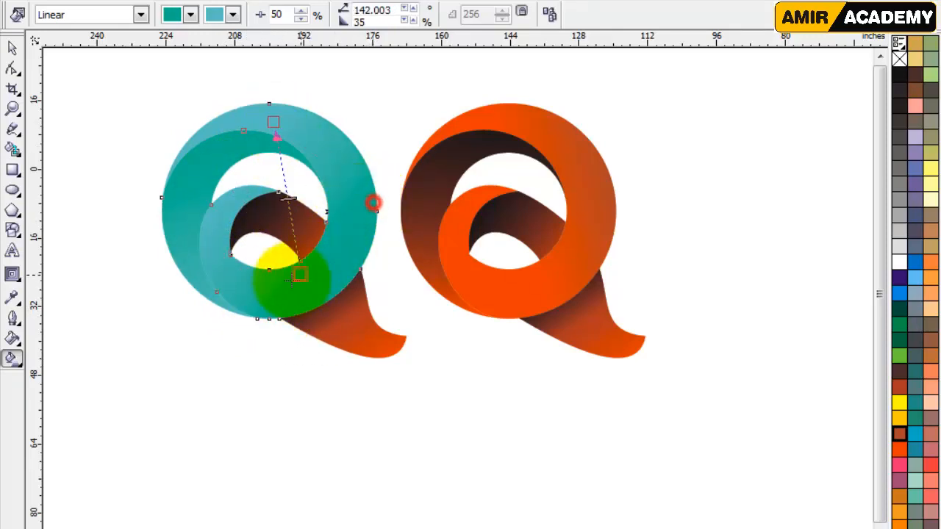
left_click_drag(373, 202, 252, 140)
Shorten the copied left crescent's gradient so teal fades to light blue across the ring's left side.
left_click_drag(207, 232, 187, 226)
left_click_drag(251, 141, 205, 172)
left_click(188, 224)
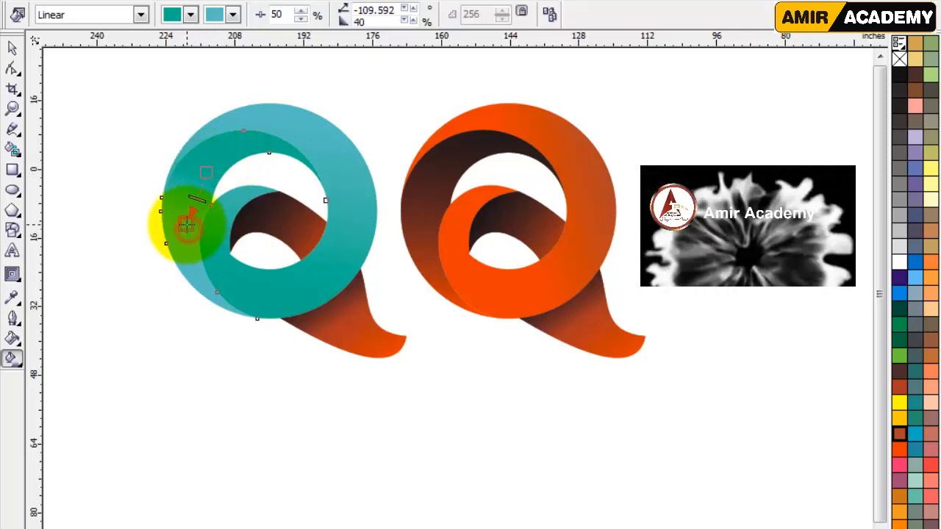
Recolor the copied Q body's gradient to run from dark blue at the bottom to bright blue at the top.
left_click(223, 268)
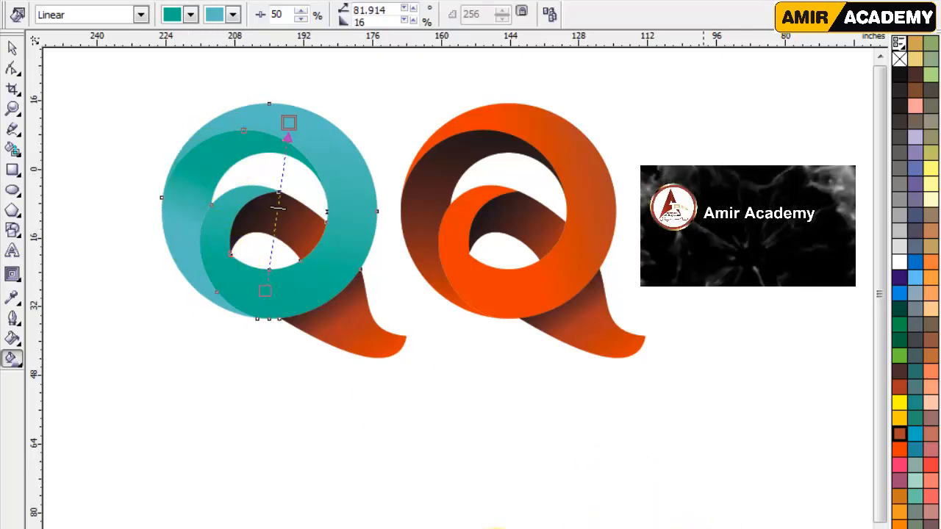
left_click_drag(491, 528, 264, 291)
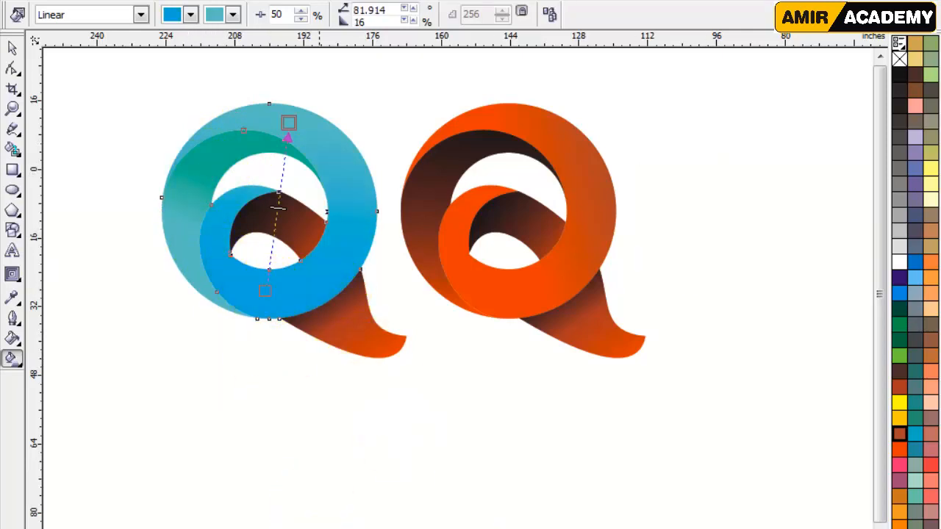
left_click(264, 295)
left_click_drag(270, 296, 266, 291)
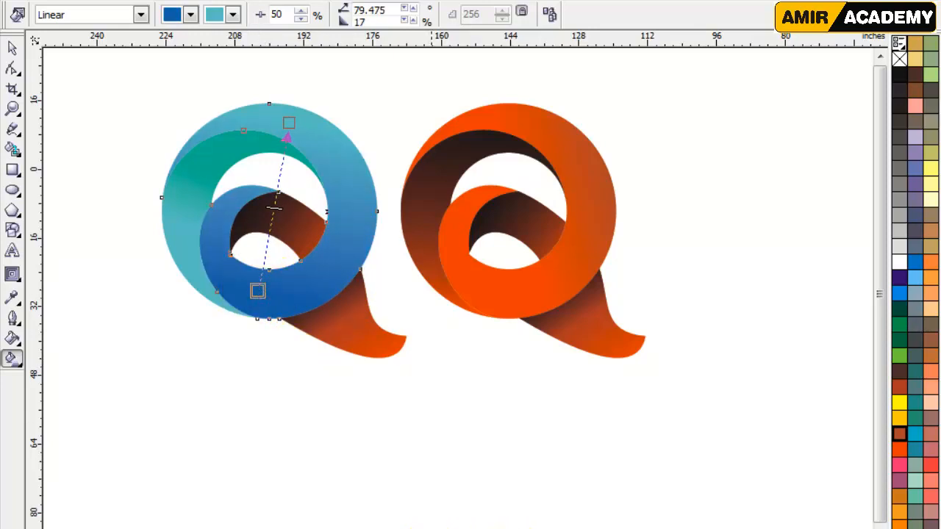
left_click_drag(470, 527, 296, 168)
Recolor the copied left crescent's gradient to run from dark blue at its upper end to bright blue below.
left_click(191, 197)
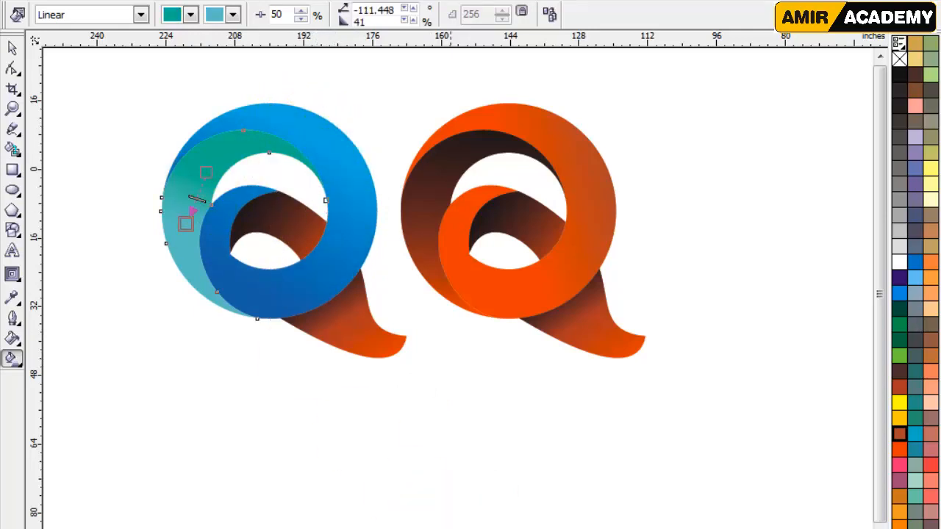
left_click_drag(451, 527, 207, 172)
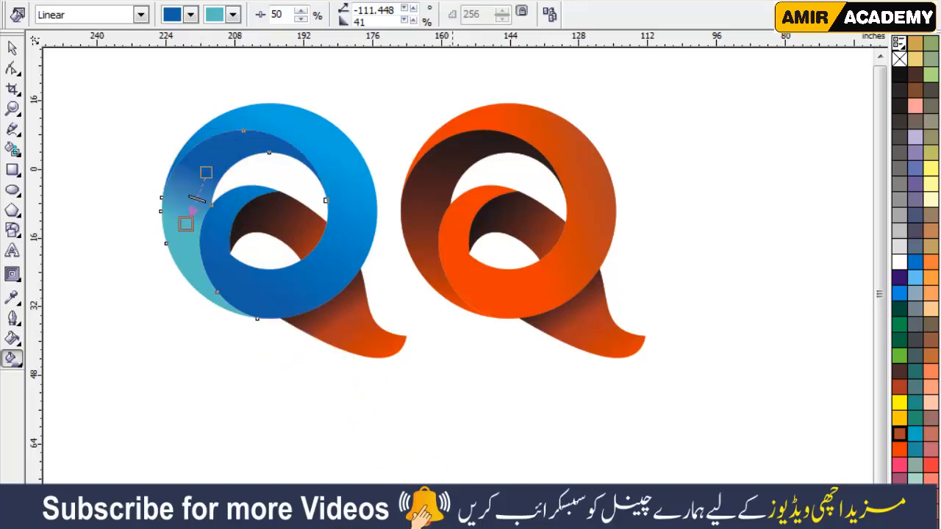
left_click_drag(451, 526, 209, 157)
Recolor the copied inner curve's gradient from navy blue to bright blue and shift its start slightly toward the shape.
left_click(299, 224)
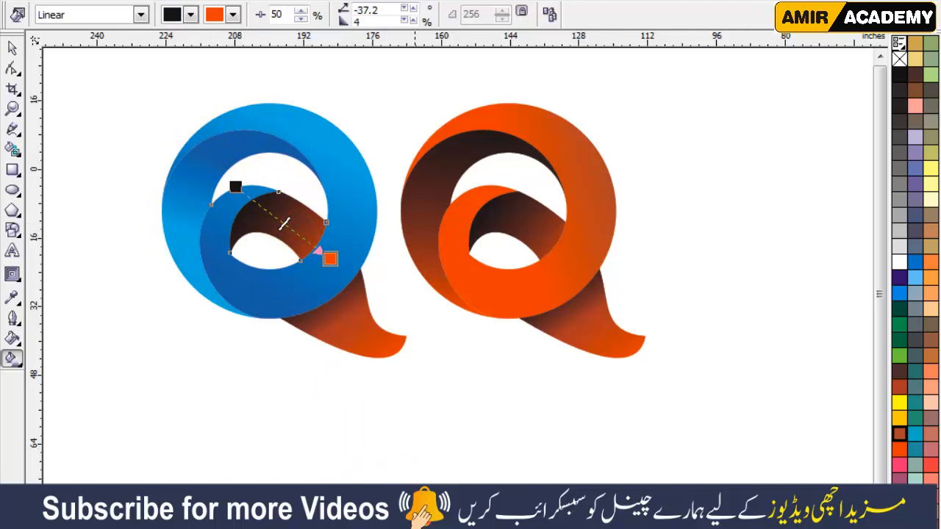
left_click_drag(365, 508, 236, 187)
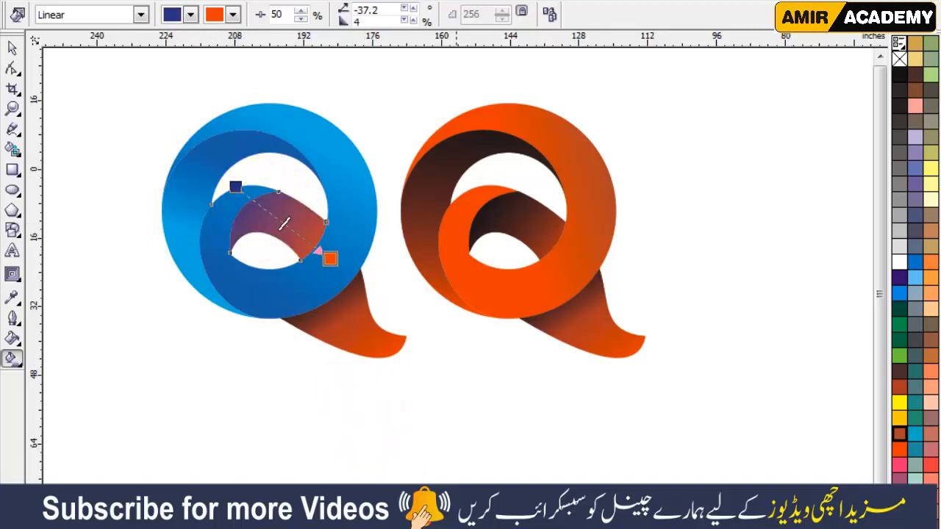
left_click_drag(351, 322, 332, 263)
left_click_drag(236, 186, 241, 195)
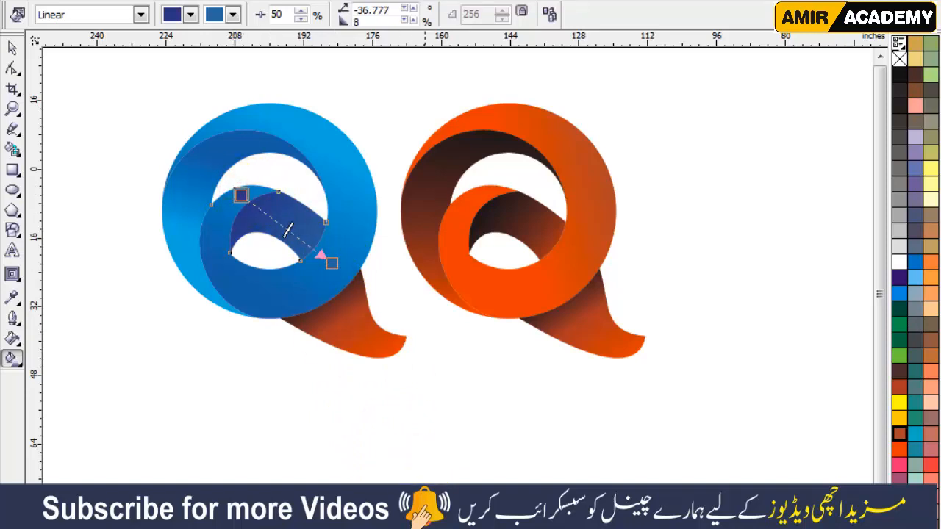
left_click(333, 263)
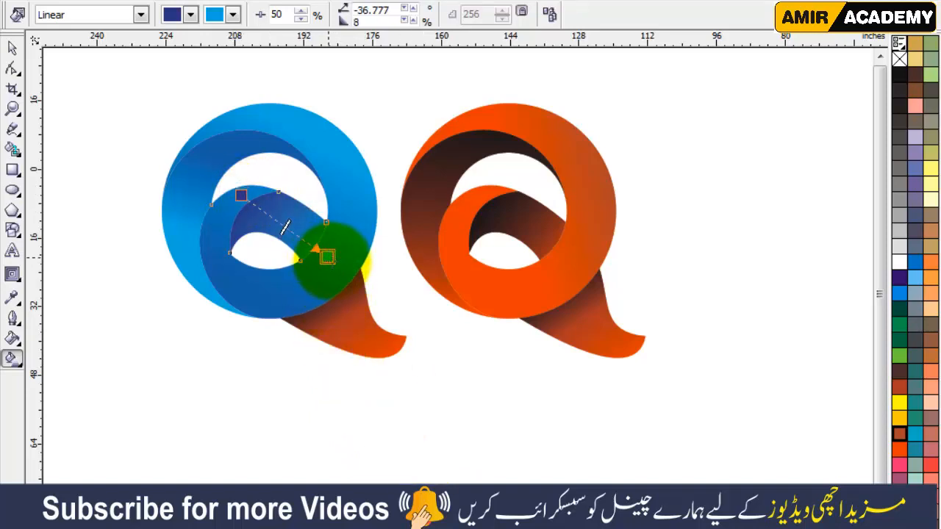
Replace the black start color of the copied tail's gradient.
left_click(367, 280)
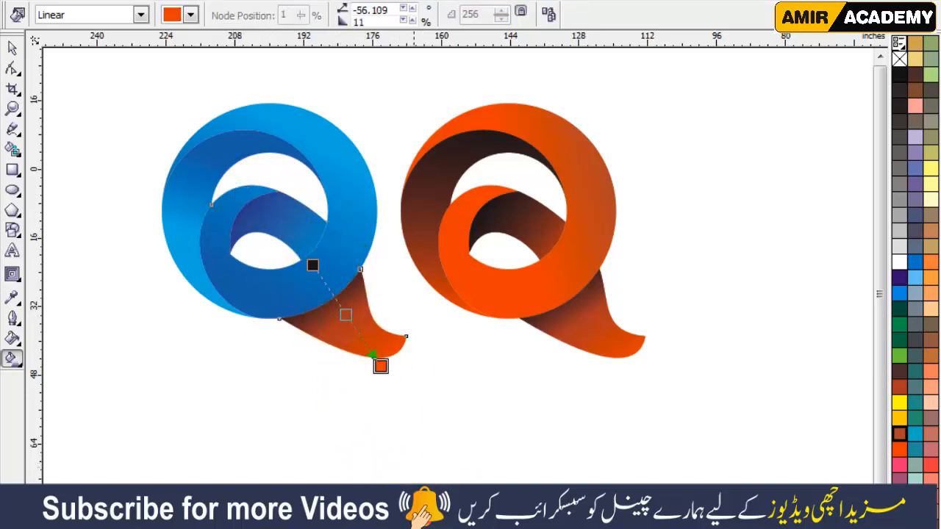
left_click_drag(349, 387, 313, 266)
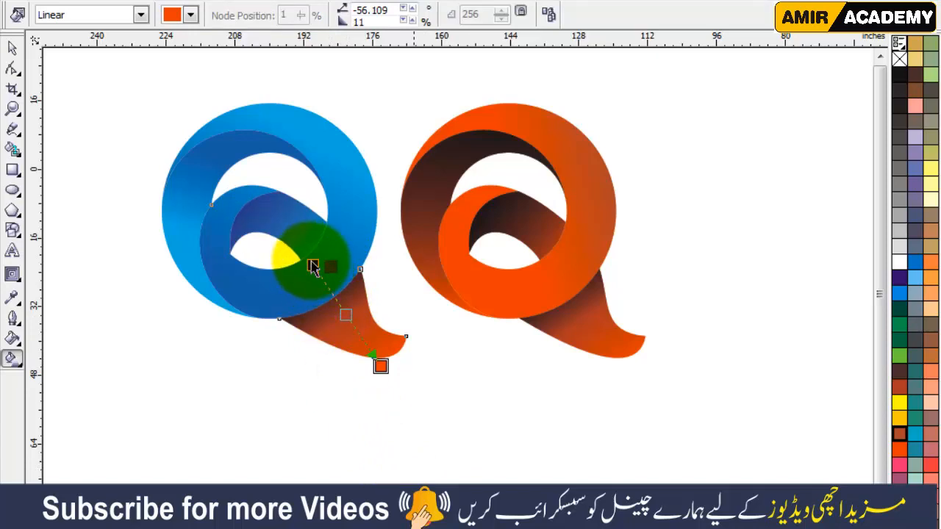